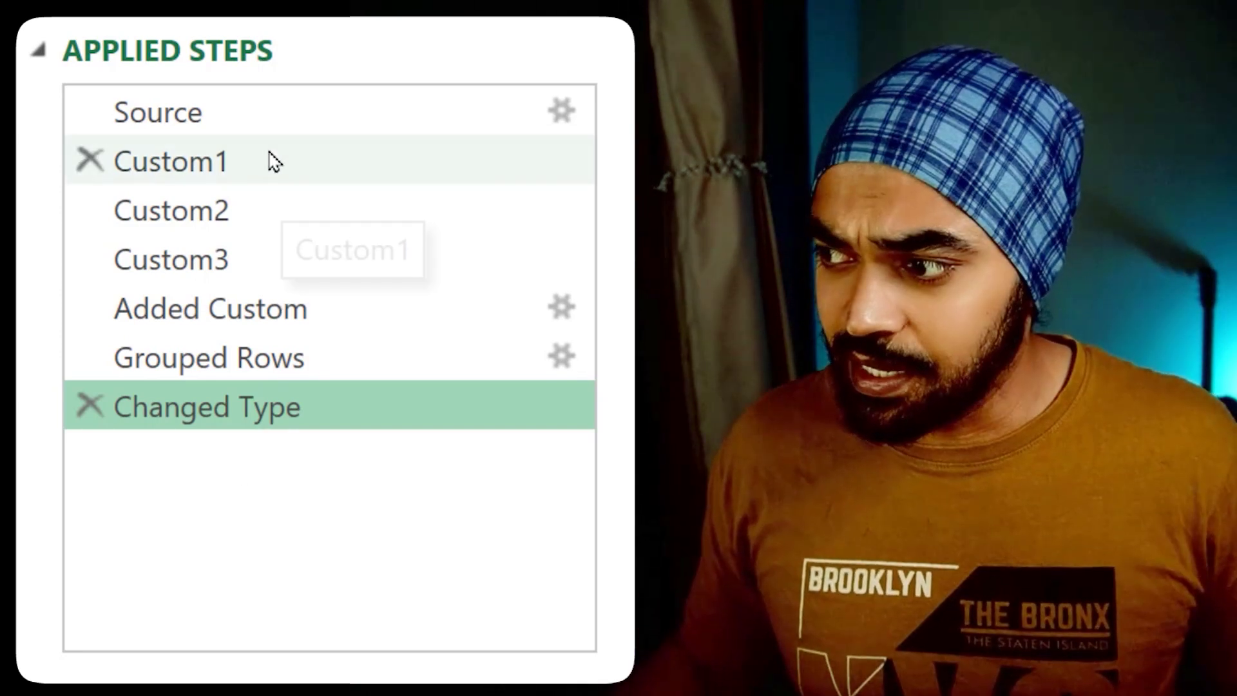
Start renaming the Custom1 step, then cancel and keep the name Custom1
{"action": "left_click", "coordinate": [224, 173]}
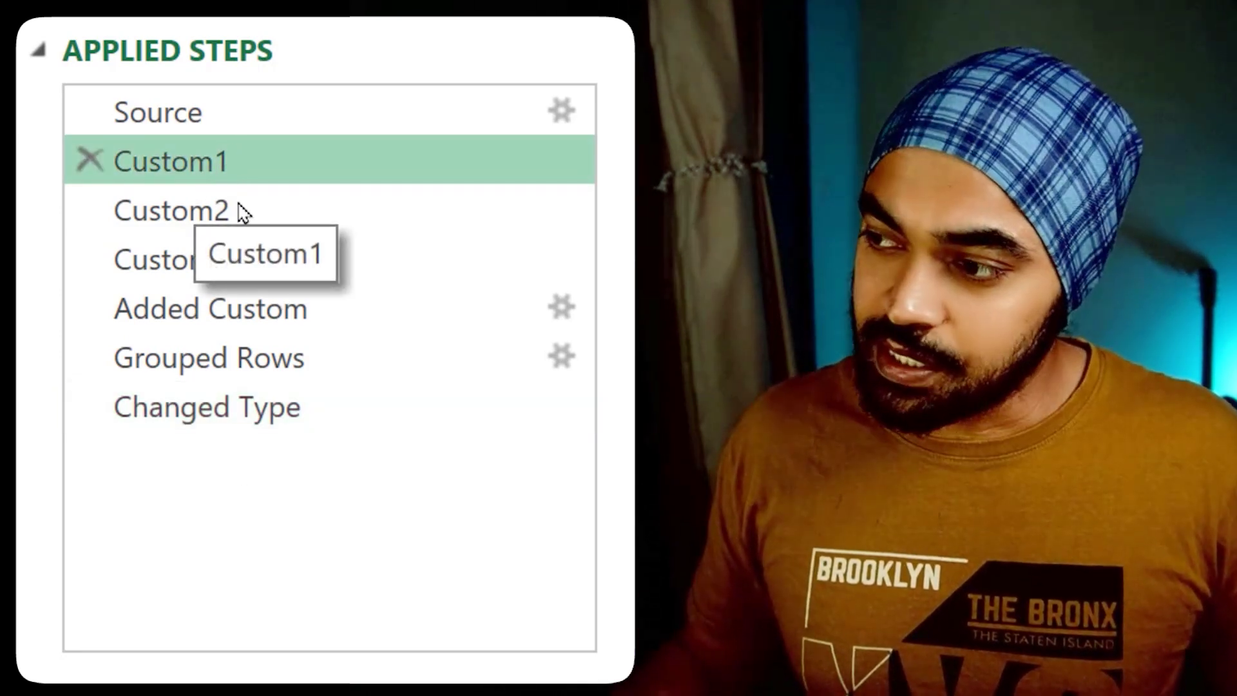
{"action": "key", "text": "F2"}
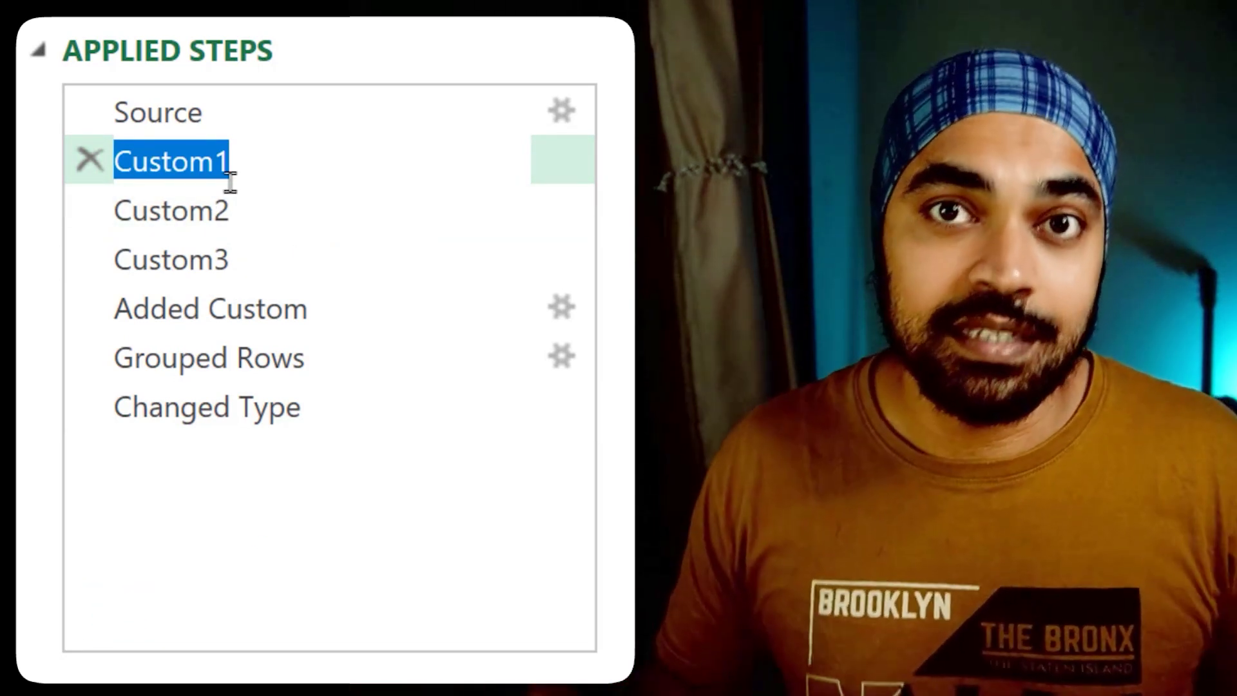
{"action": "key", "text": "Escape"}
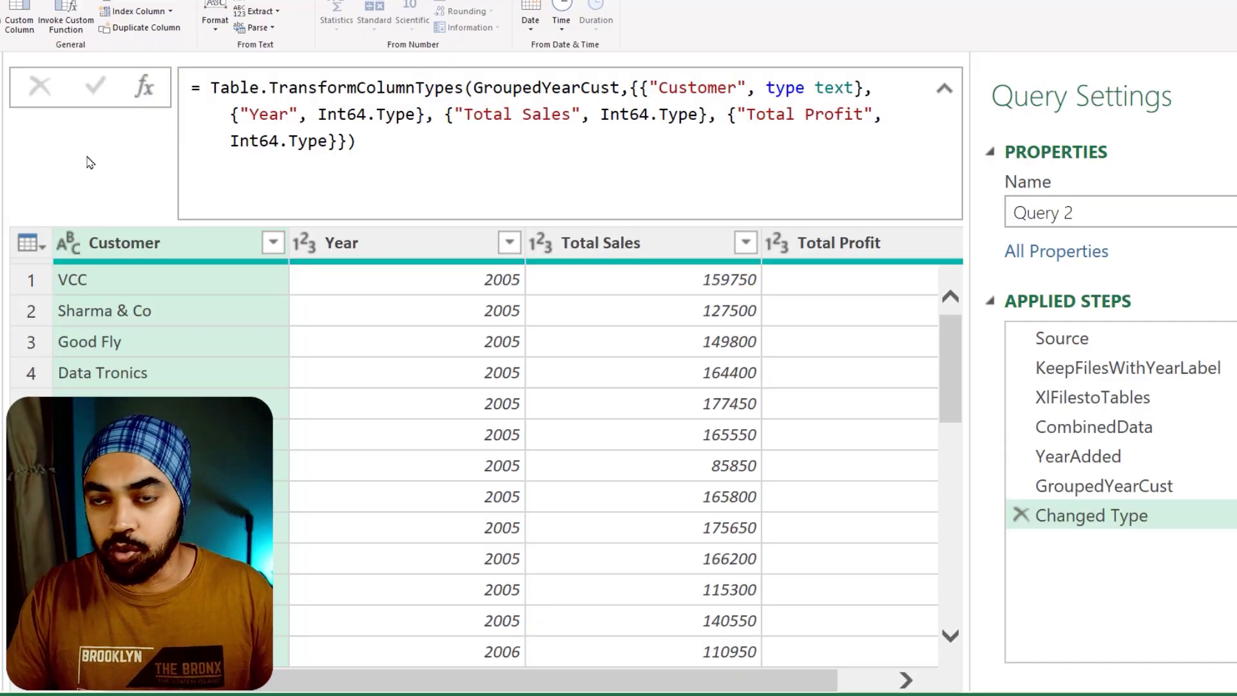
Compare the first file's Binary content in KeepFilesWithYearLabel with its table in XlFilestoTables
{"action": "left_click", "coordinate": [1142, 411]}
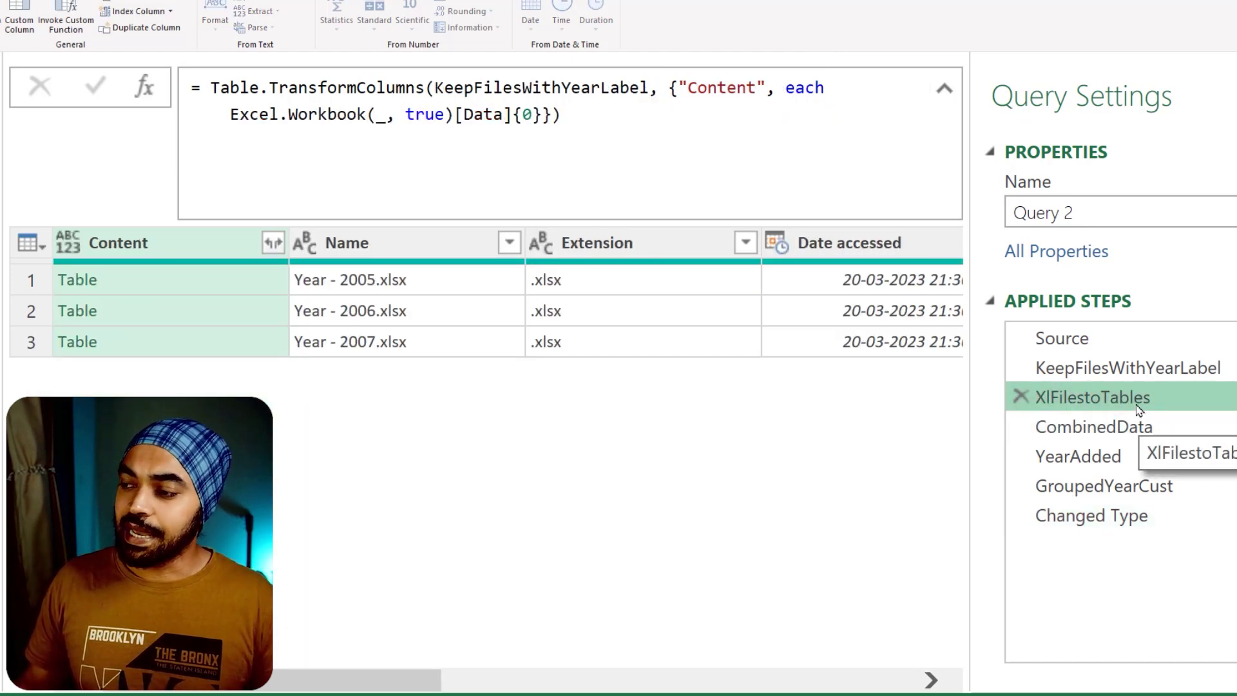
{"action": "left_click", "coordinate": [1111, 368]}
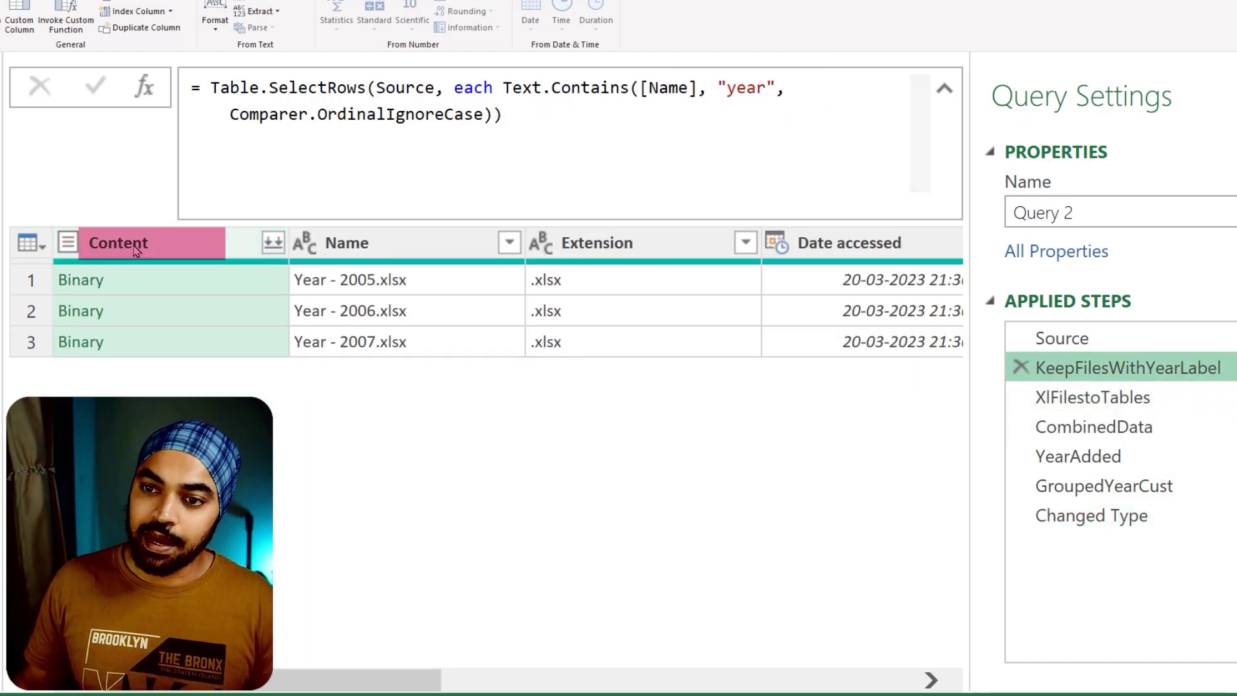
{"action": "left_click", "coordinate": [128, 282]}
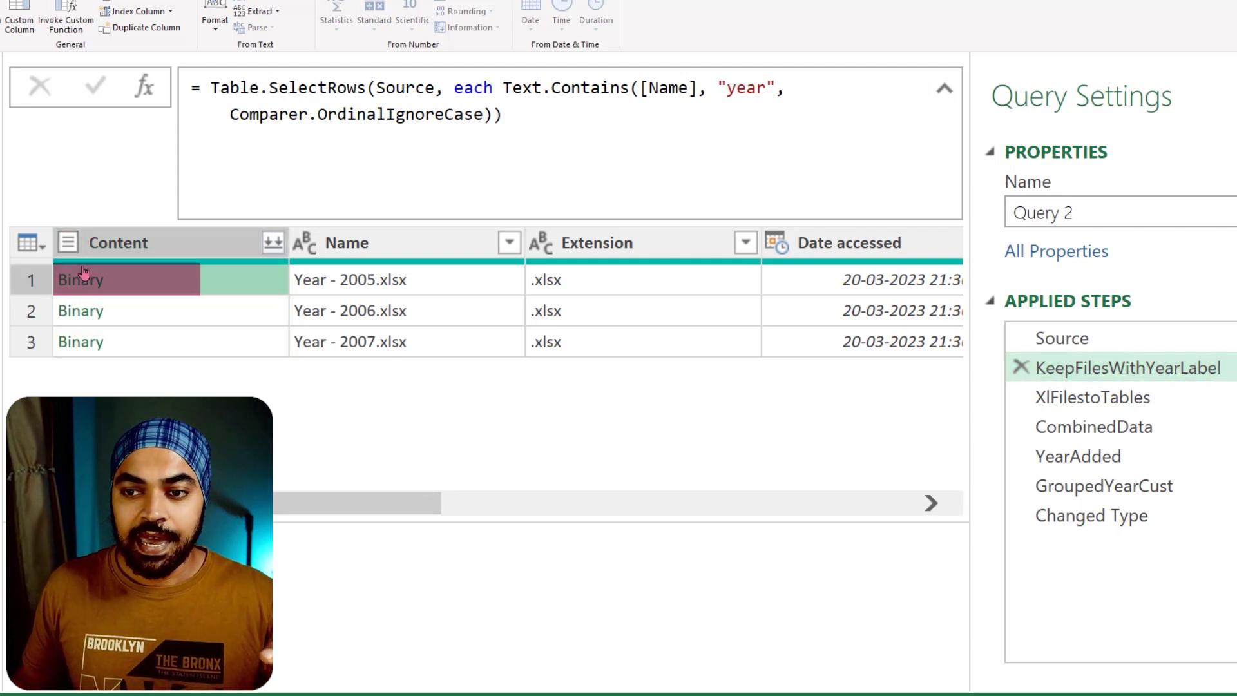
{"action": "left_click", "coordinate": [1041, 397]}
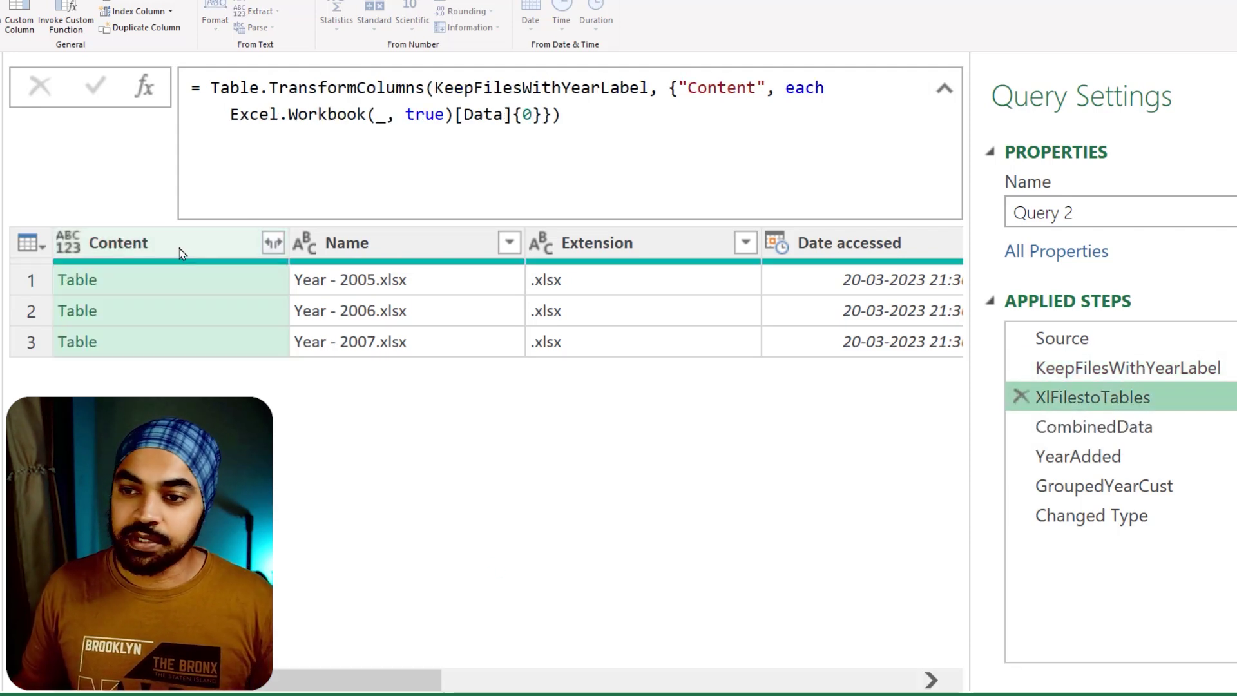
{"action": "left_click", "coordinate": [157, 278]}
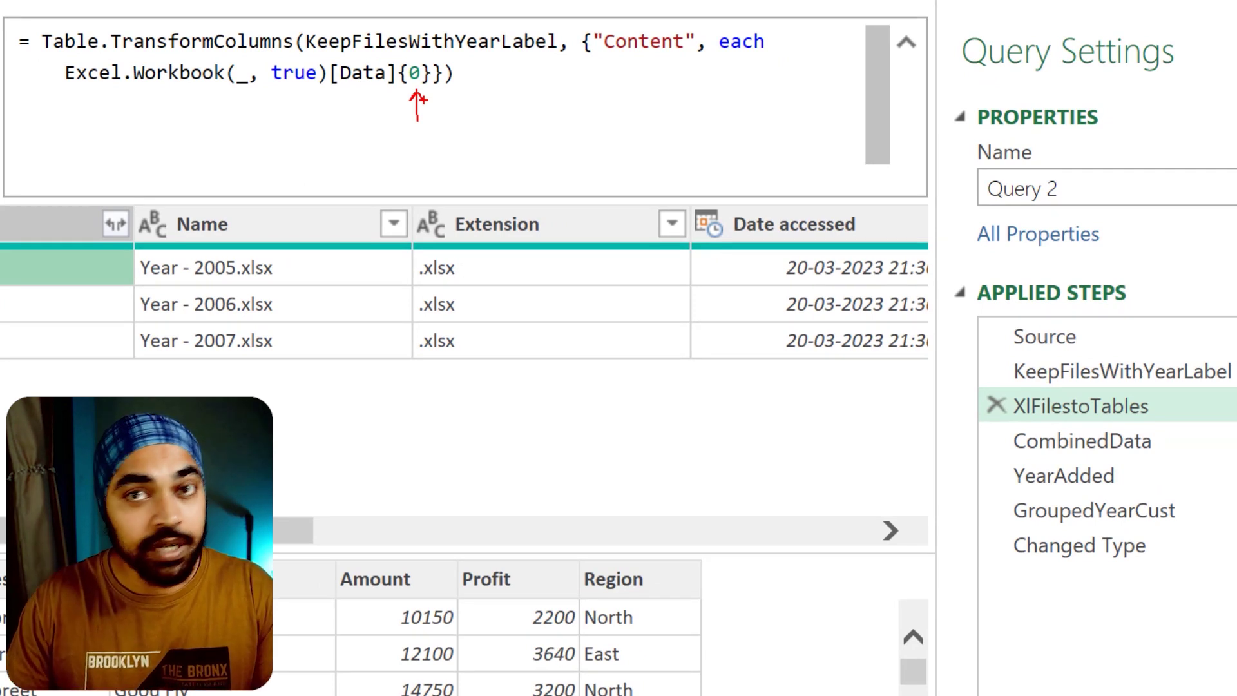
{"action": "mouse_move", "coordinate": [1005, 406]}
{"action": "left_mouse_down"}
{"action": "mouse_move", "coordinate": [1153, 406]}
{"action": "mouse_move", "coordinate": [1166, 394]}
{"action": "left_mouse_up"}
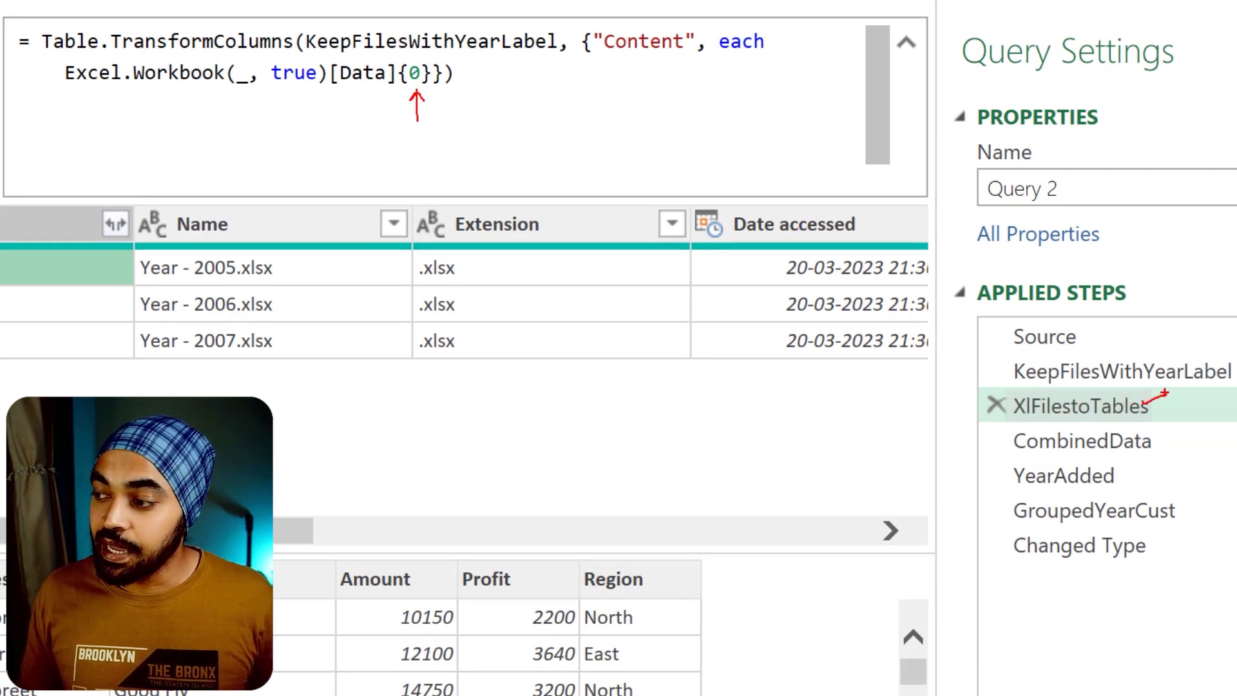
{"action": "key", "text": "Escape"}
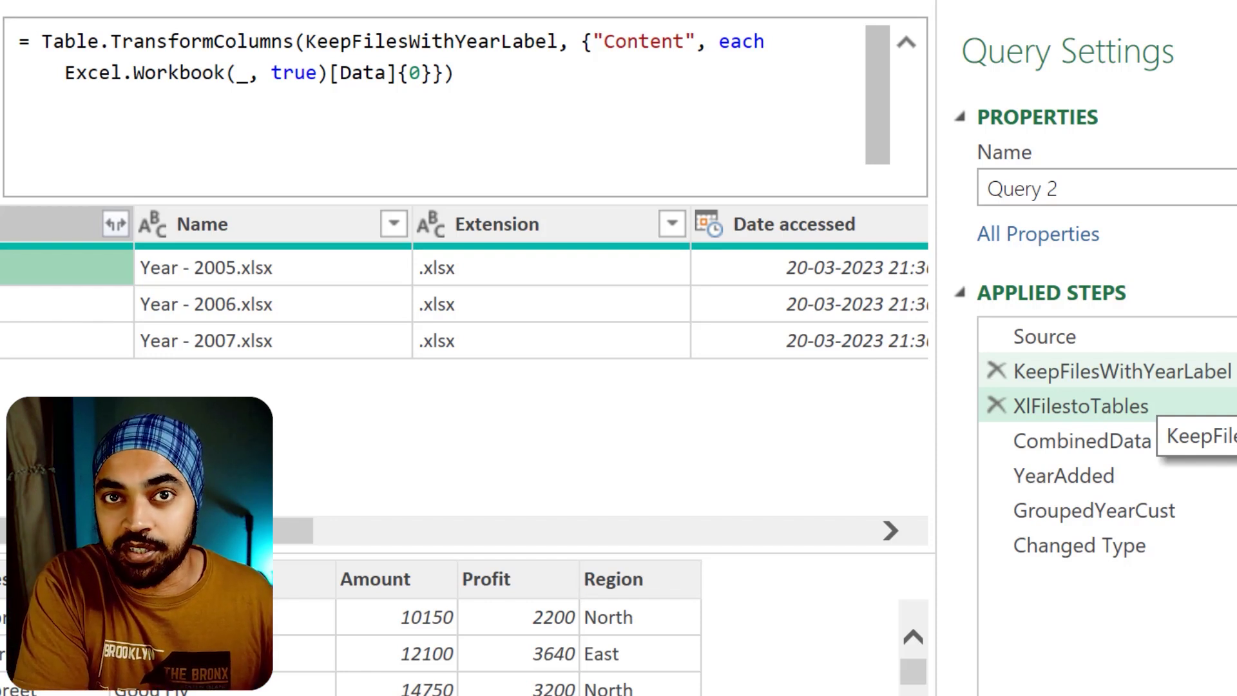
Give XlFilestoTables the step description 'Only the first sheet of the excel file is considered.'
{"action": "right_click", "coordinate": [1102, 412]}
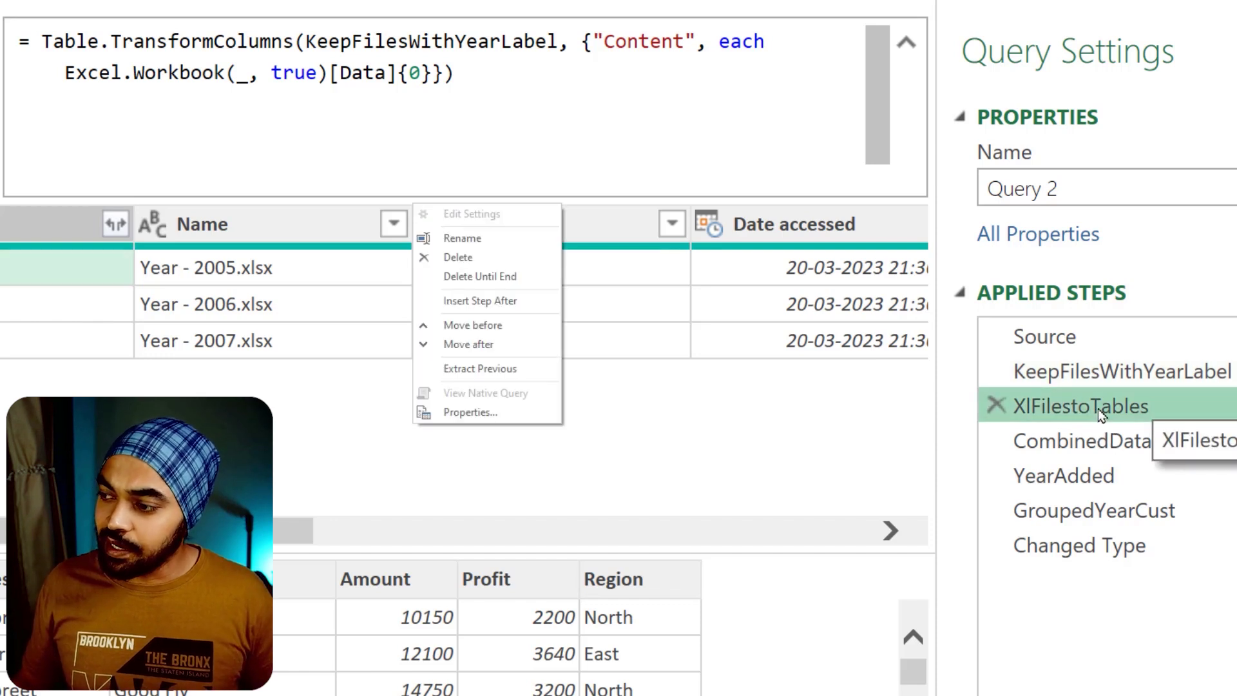
{"action": "left_click", "coordinate": [488, 414]}
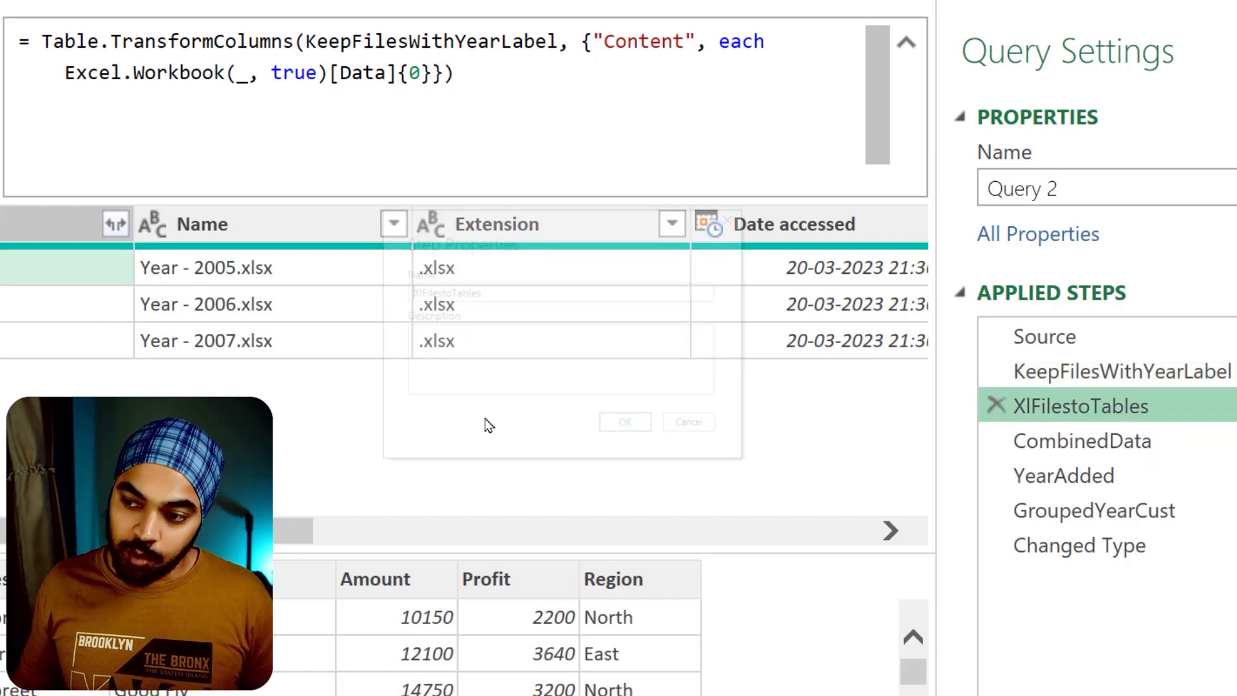
{"action": "left_click", "coordinate": [480, 350]}
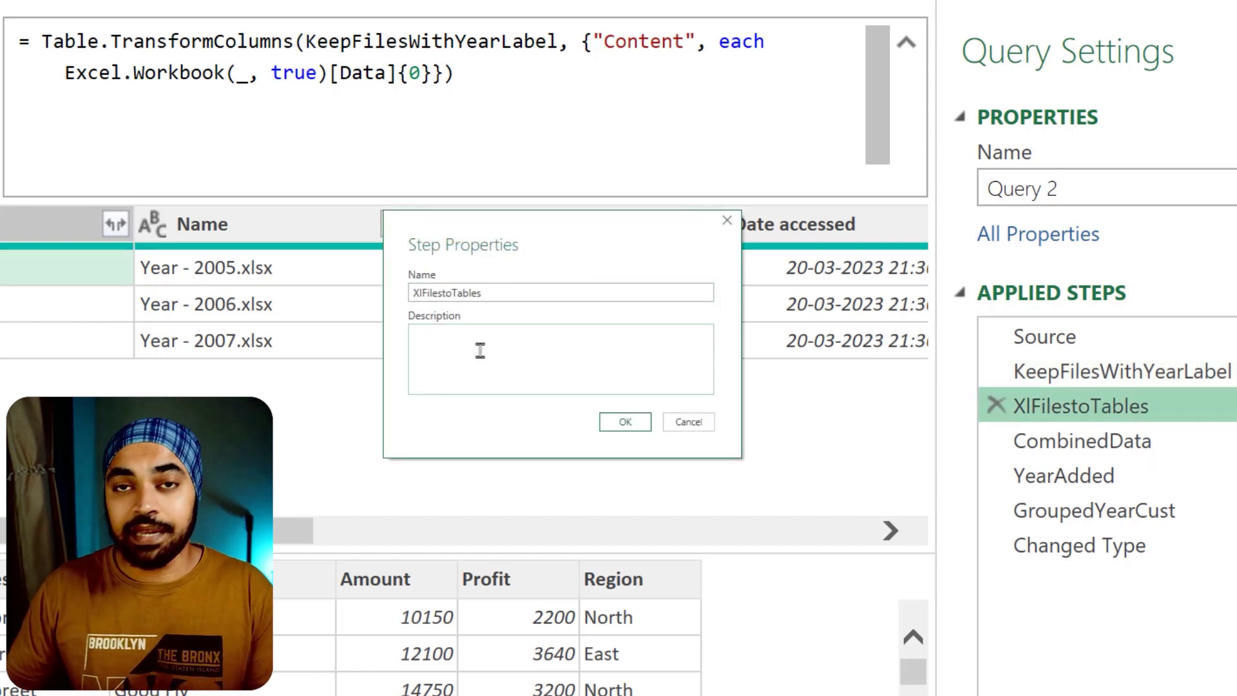
{"action": "type", "text": "Only the first sheet of the excel file is considered."}
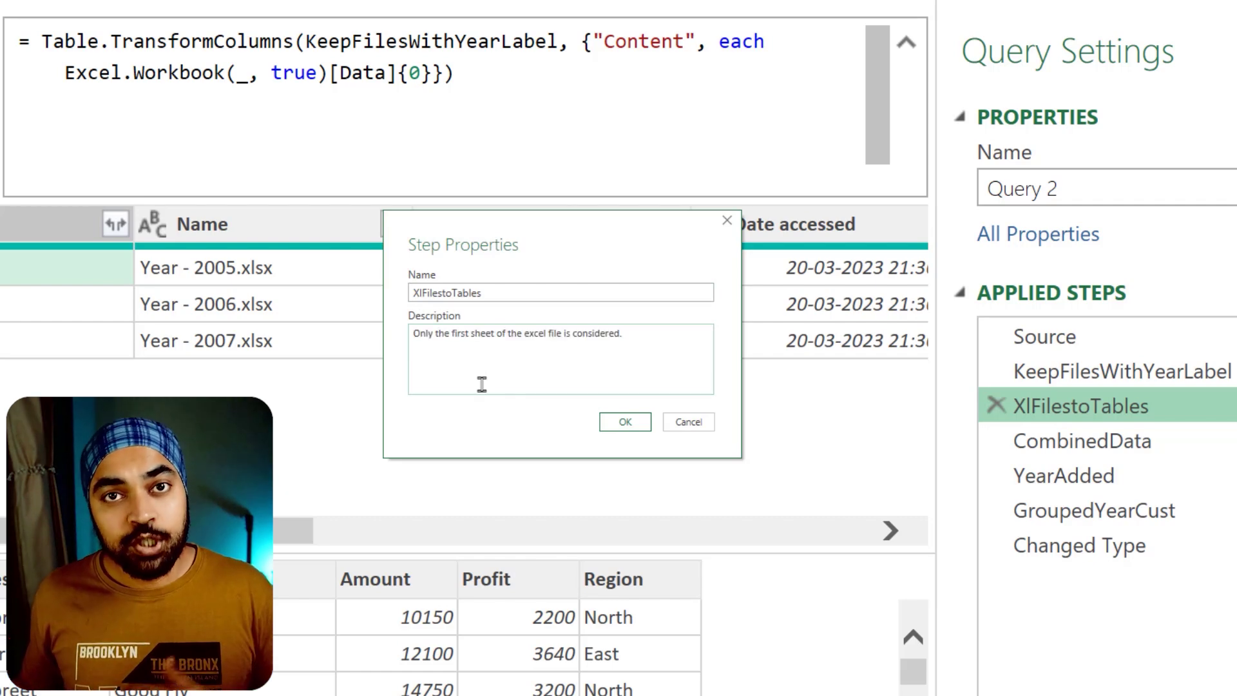
{"action": "left_click", "coordinate": [625, 422]}
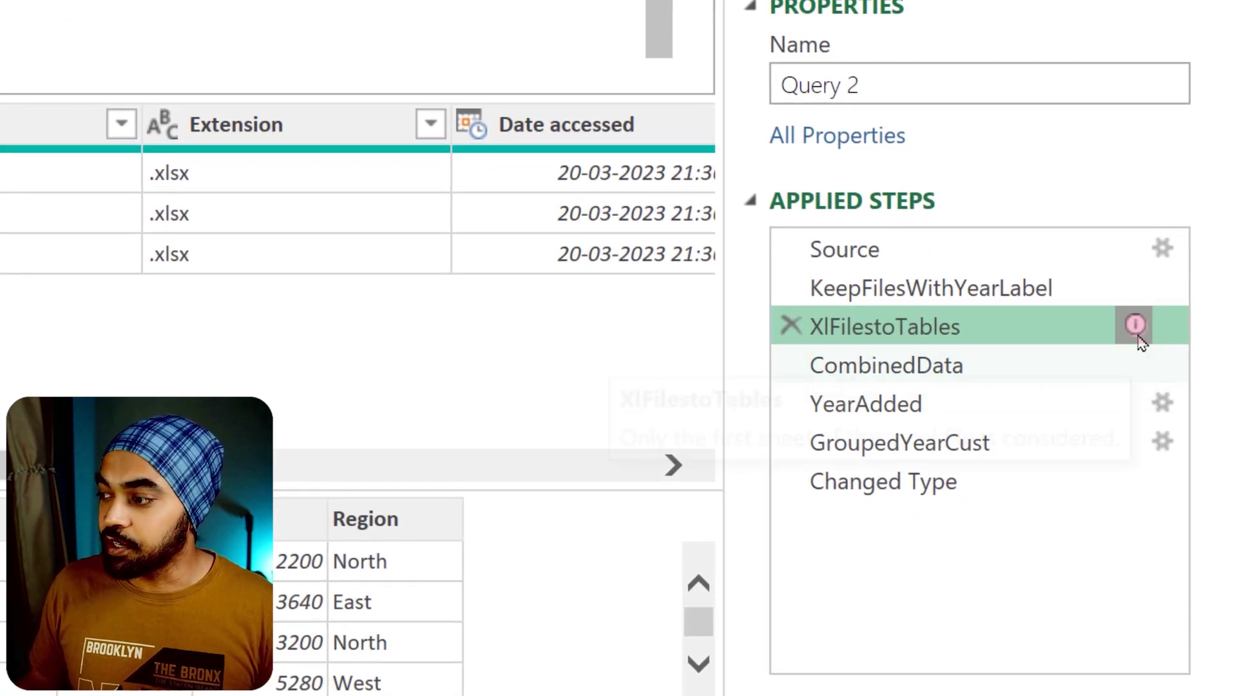
{"action": "mouse_move", "coordinate": [1138, 329]}
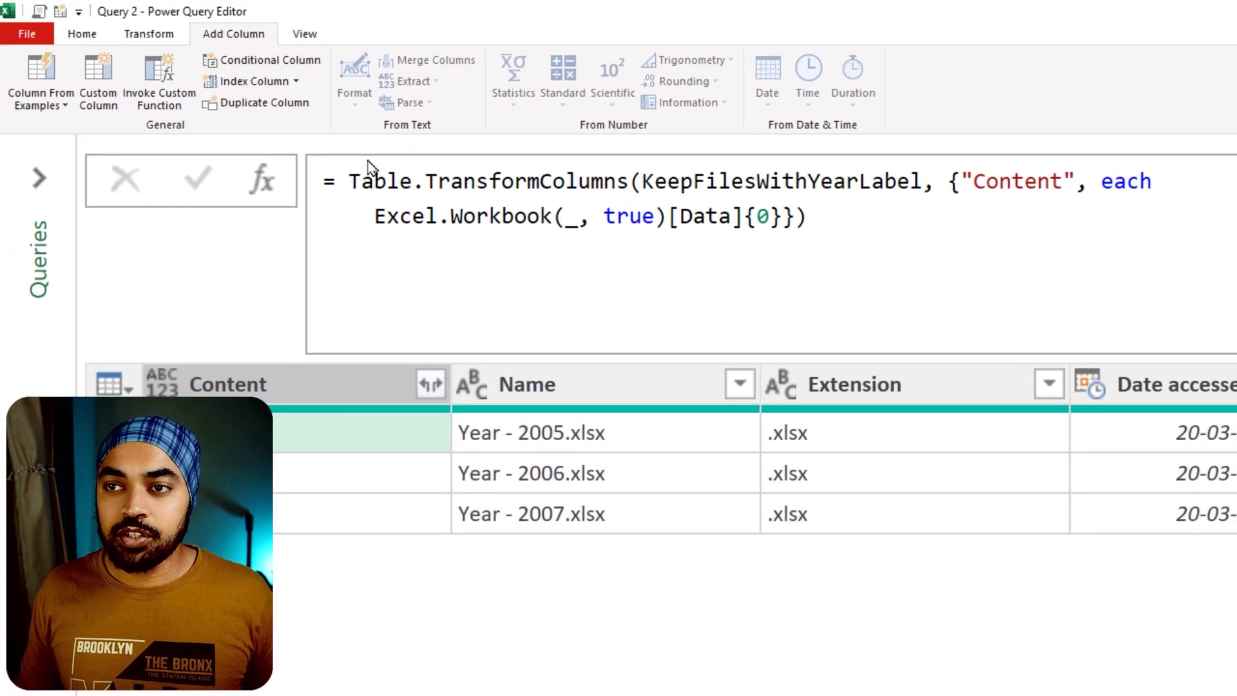
In the Advanced Editor, add '// any comment' on a new line after XlFilestoTables
{"action": "left_click", "coordinate": [306, 36]}
{"action": "left_click", "coordinate": [586, 100]}
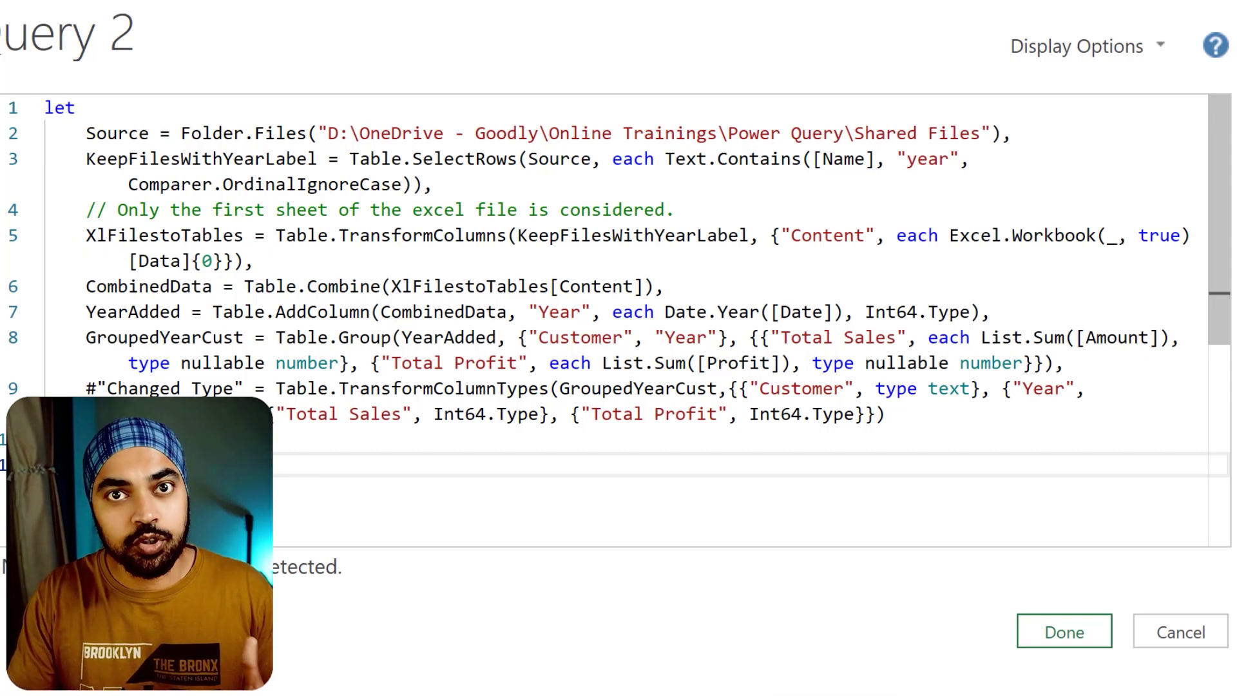
{"action": "left_click", "coordinate": [279, 257]}
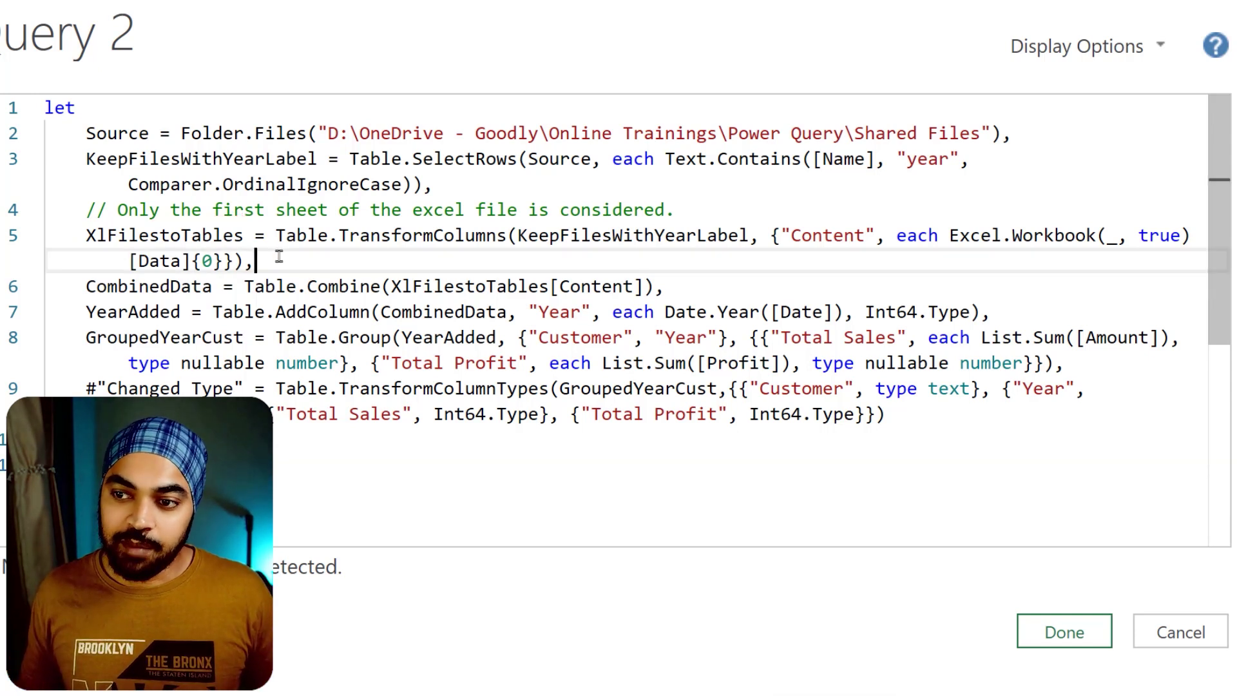
{"action": "key", "text": "Return"}
{"action": "type", "text": "//"}
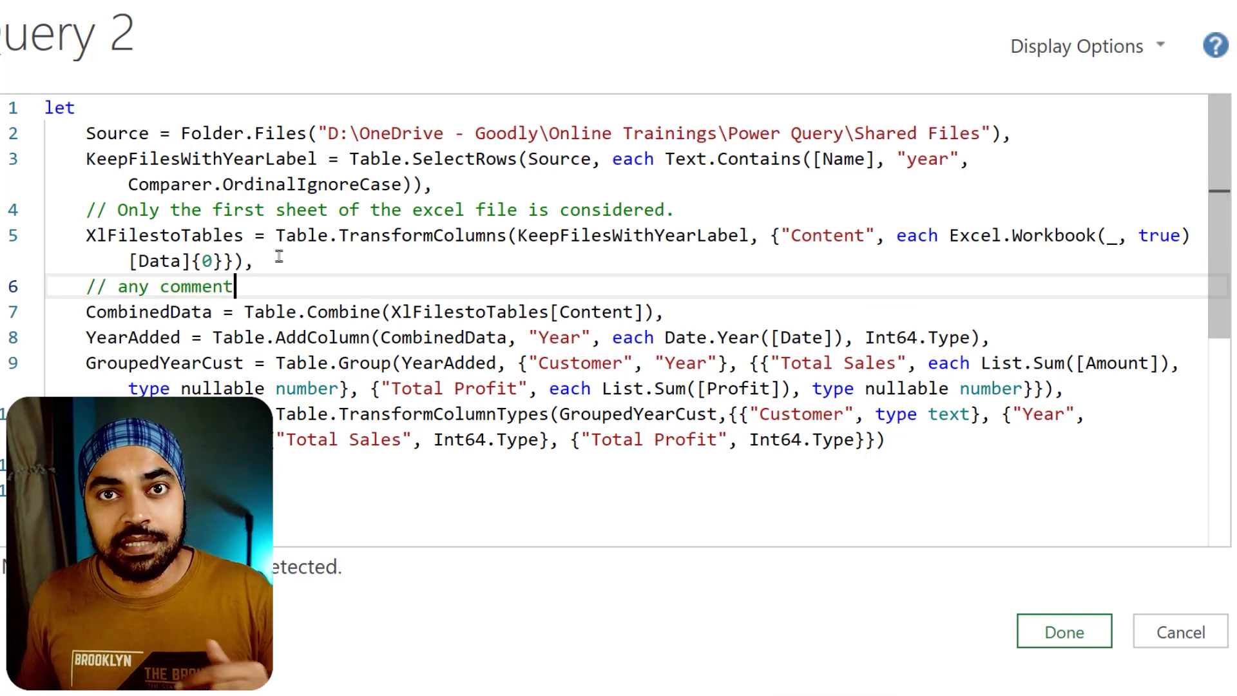
{"action": "type", "text": "any comment"}
{"action": "left_click", "coordinate": [1063, 629]}
{"action": "mouse_move", "coordinate": [1141, 413]}
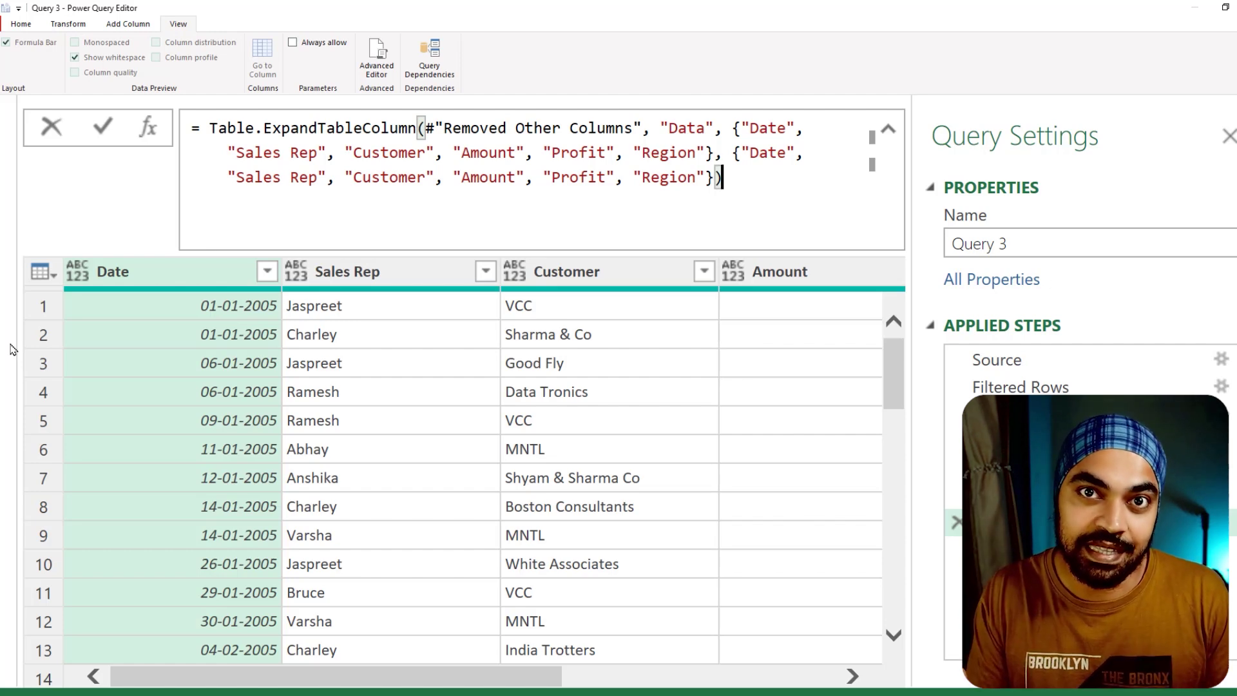
Read Query 3's Advanced Editor code, from the Folder.Files source to the Expanded Data step
{"action": "left_click", "coordinate": [378, 58]}
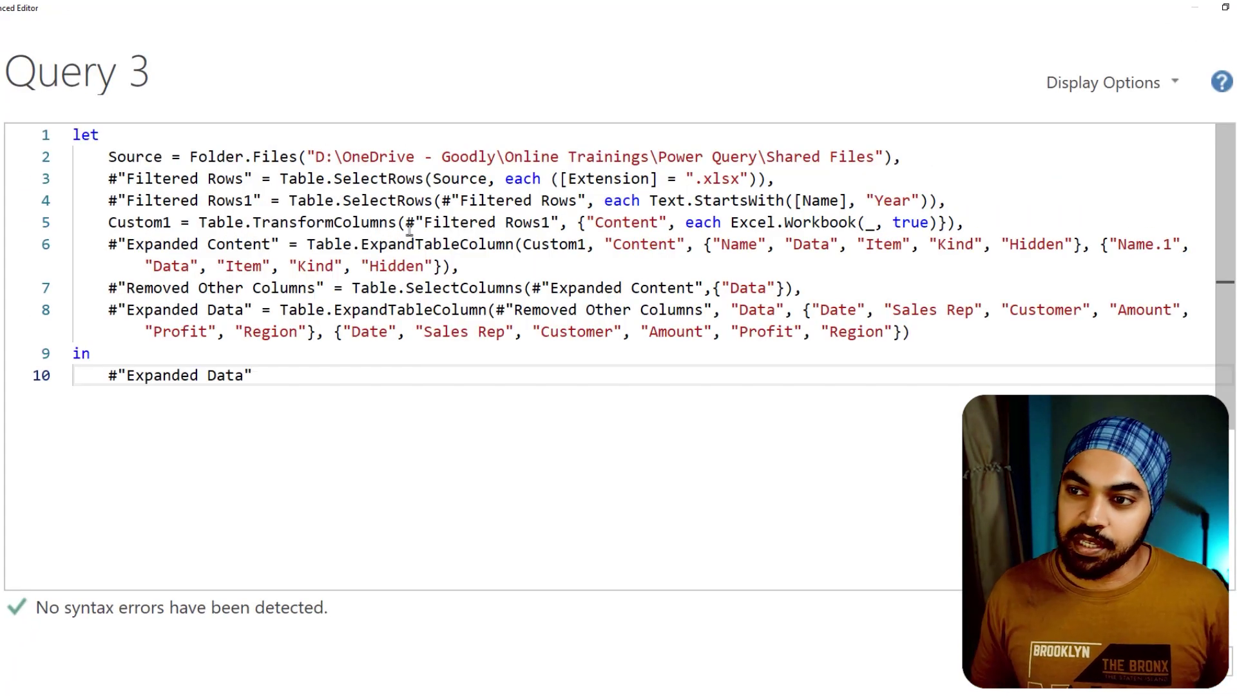
{"action": "left_click_drag", "start_coordinate": [378, 173], "coordinate": [462, 162]}
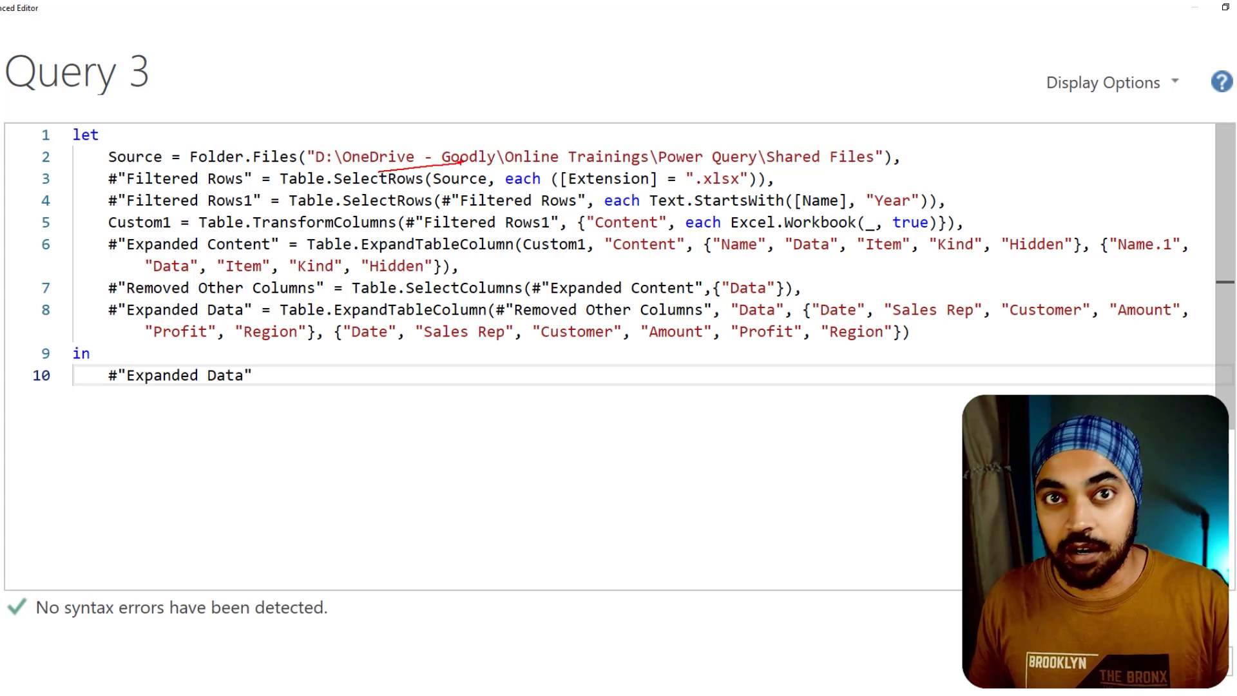
{"action": "left_click_drag", "start_coordinate": [203, 273], "coordinate": [344, 281]}
{"action": "left_click_drag", "start_coordinate": [828, 317], "coordinate": [941, 319]}
{"action": "left_click_drag", "start_coordinate": [462, 354], "coordinate": [576, 352]}
{"action": "key", "text": "Escape"}
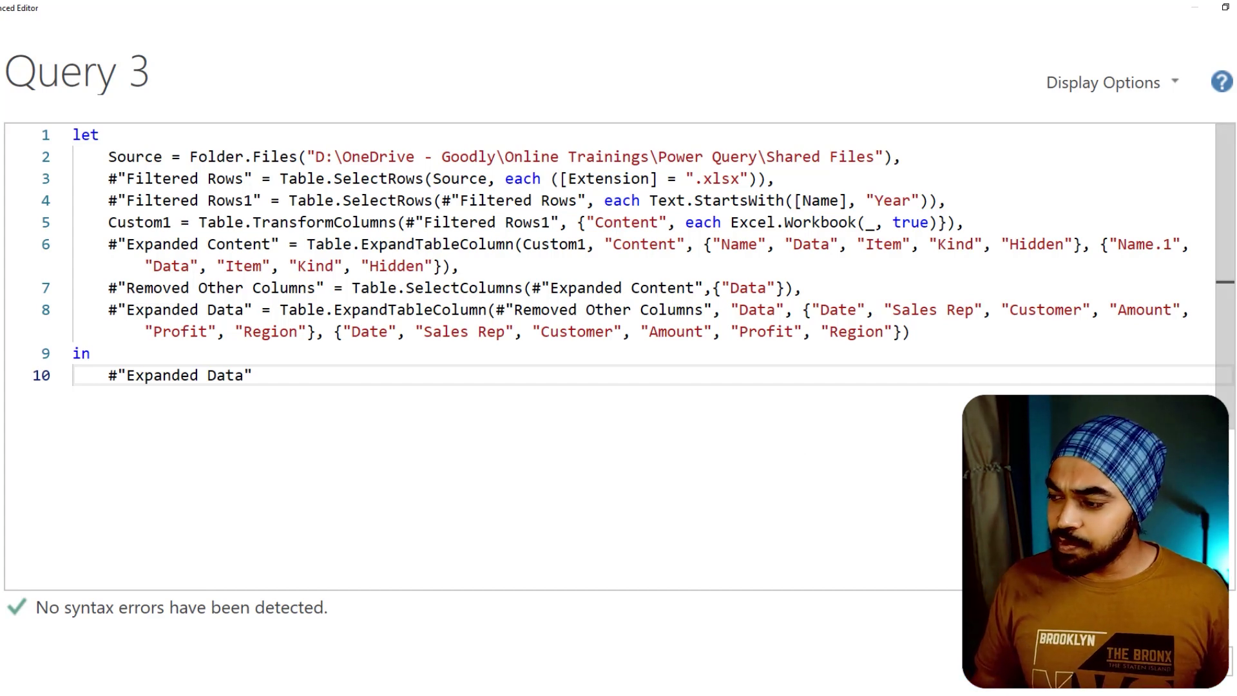
{"action": "left_click", "coordinate": [1121, 674]}
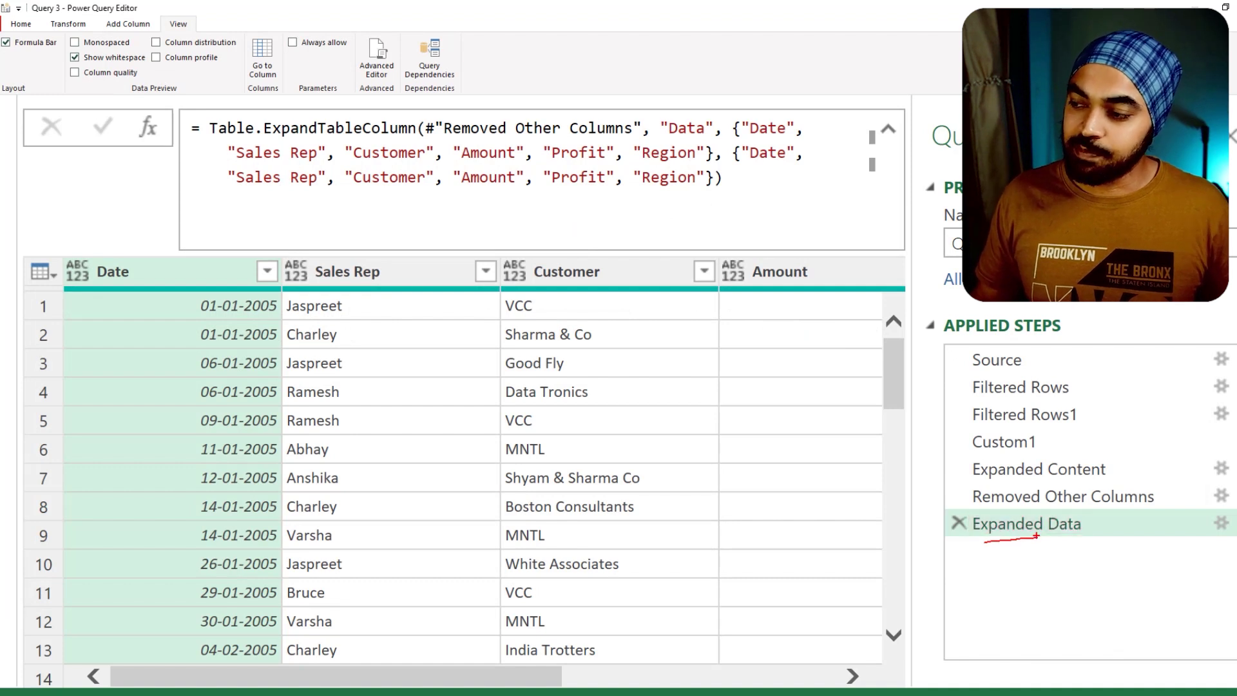
{"action": "left_click_drag", "start_coordinate": [972, 494], "coordinate": [1166, 494]}
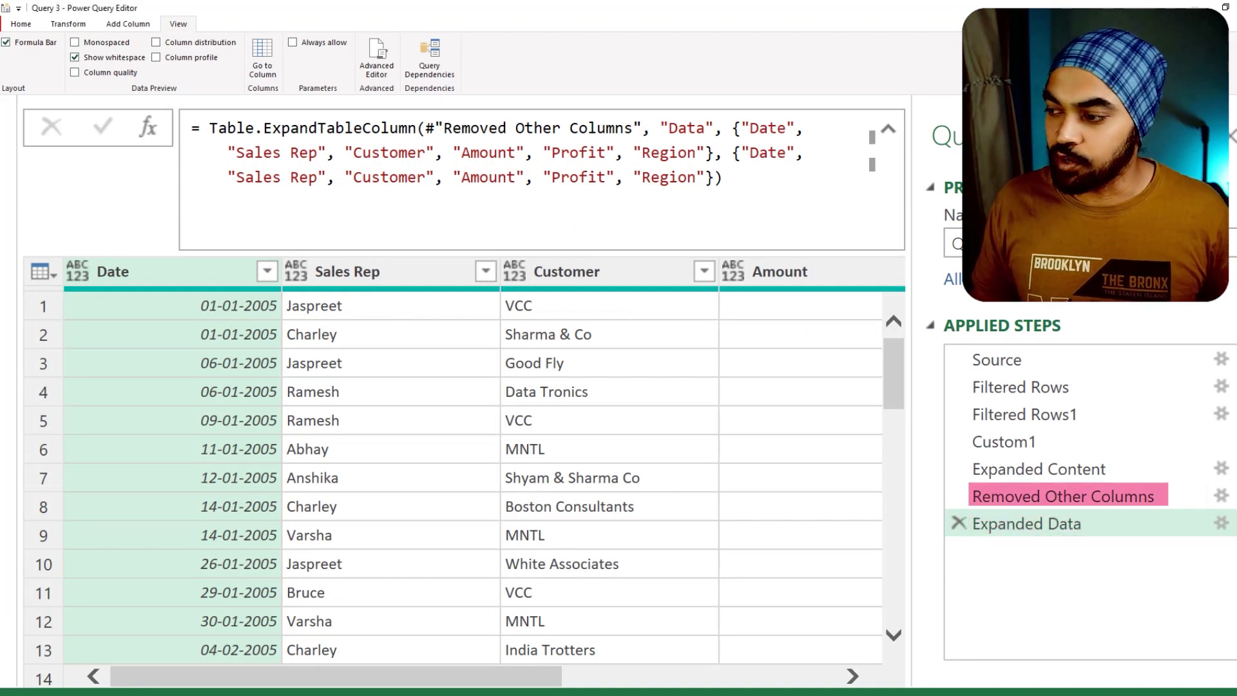
{"action": "left_click", "coordinate": [1031, 503]}
{"action": "mouse_move", "coordinate": [29, 244]}
{"action": "left_mouse_down"}
{"action": "mouse_move", "coordinate": [160, 409]}
{"action": "mouse_move", "coordinate": [173, 376]}
{"action": "left_mouse_up"}
{"action": "left_click_drag", "start_coordinate": [1037, 514], "coordinate": [938, 501]}
{"action": "key", "text": "Escape"}
{"action": "left_click", "coordinate": [1000, 534]}
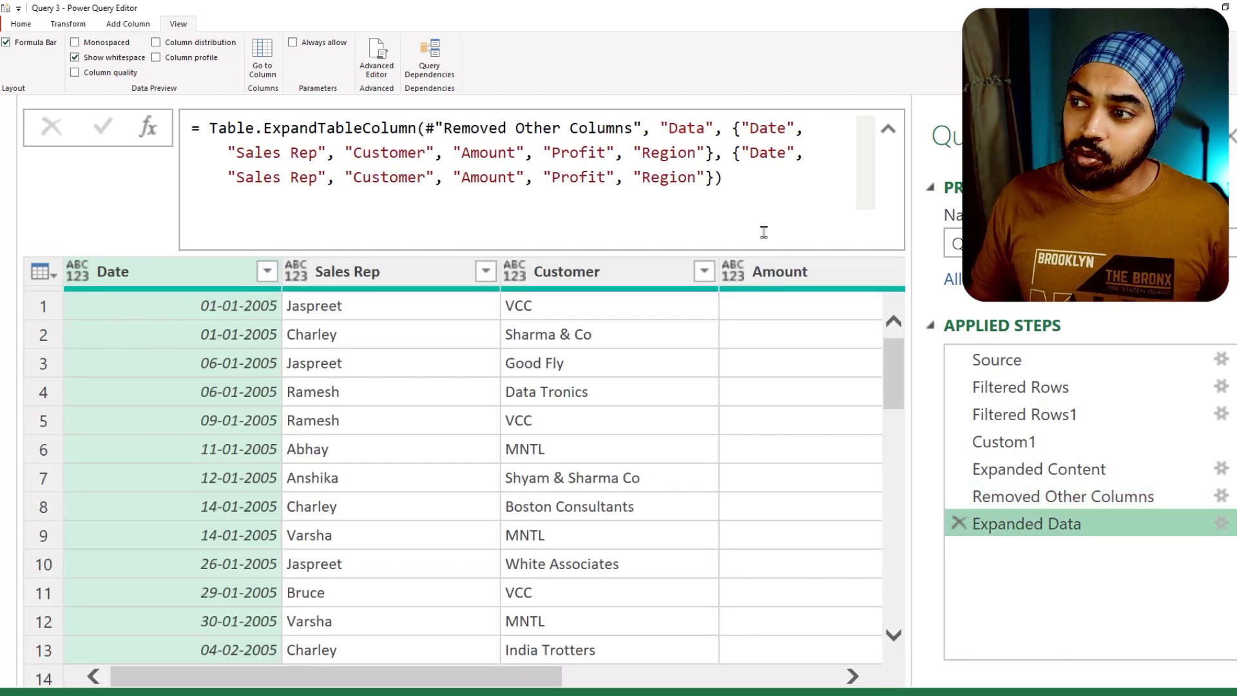
{"action": "left_click_drag", "start_coordinate": [743, 139], "coordinate": [787, 138]}
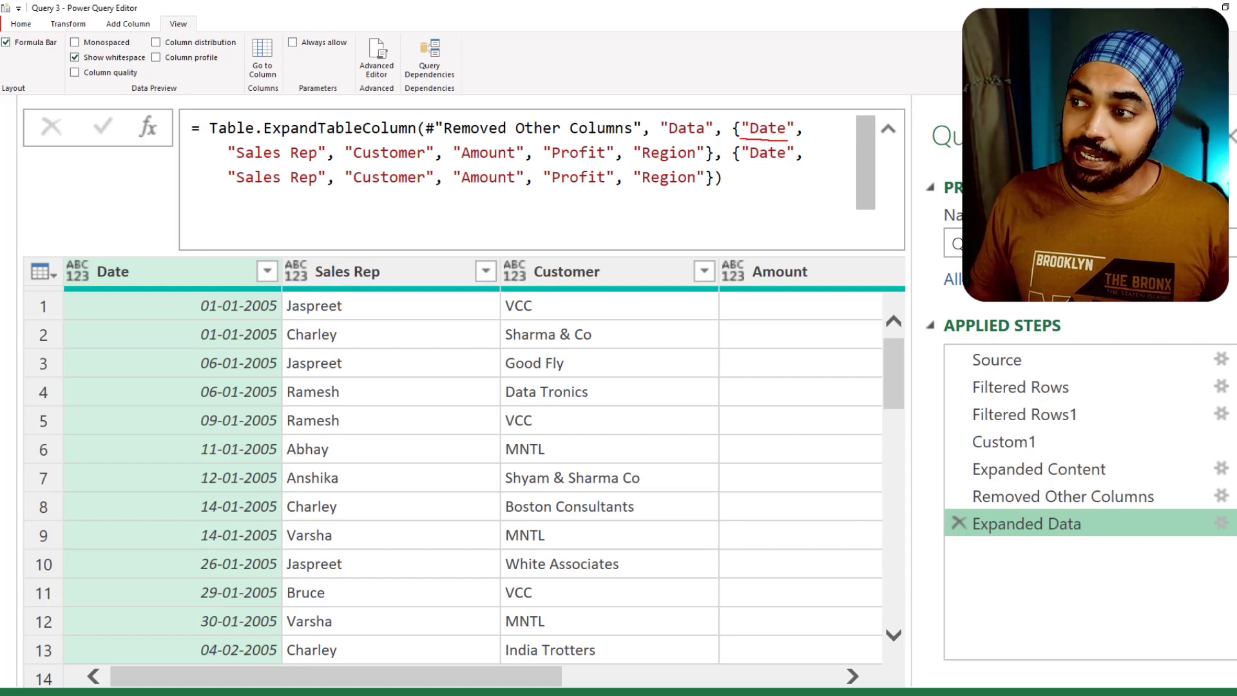
{"action": "left_click_drag", "start_coordinate": [236, 159], "coordinate": [683, 159]}
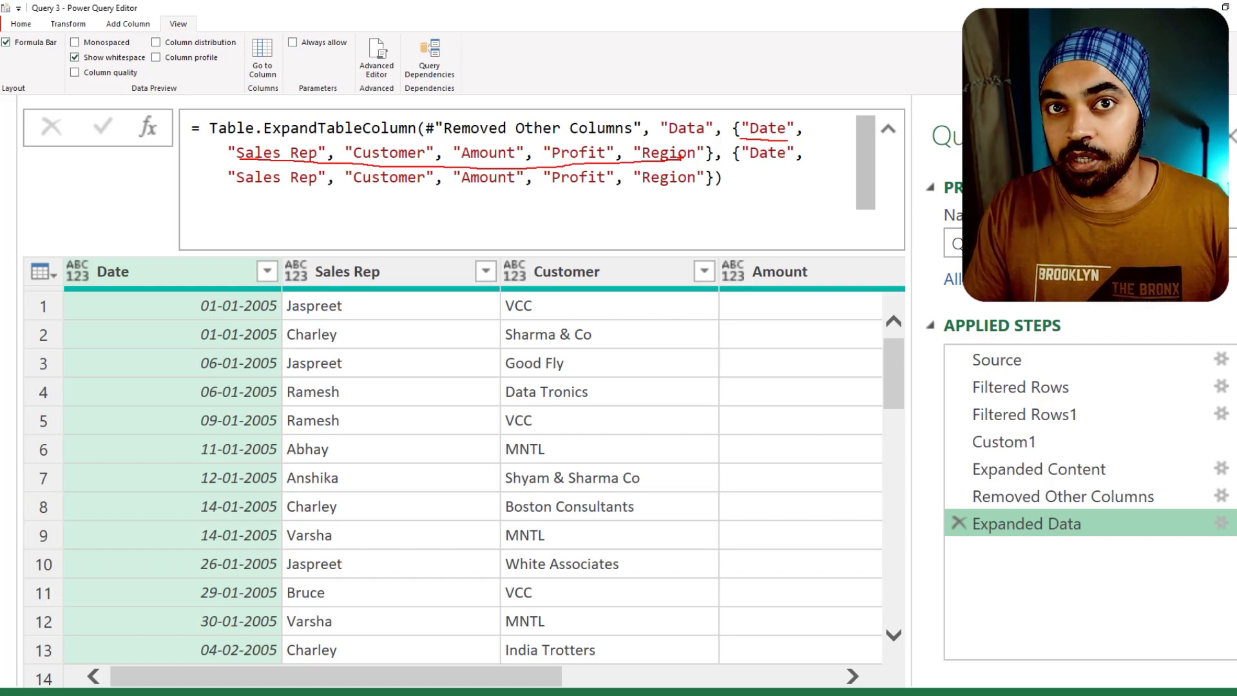
{"action": "key", "text": "Escape"}
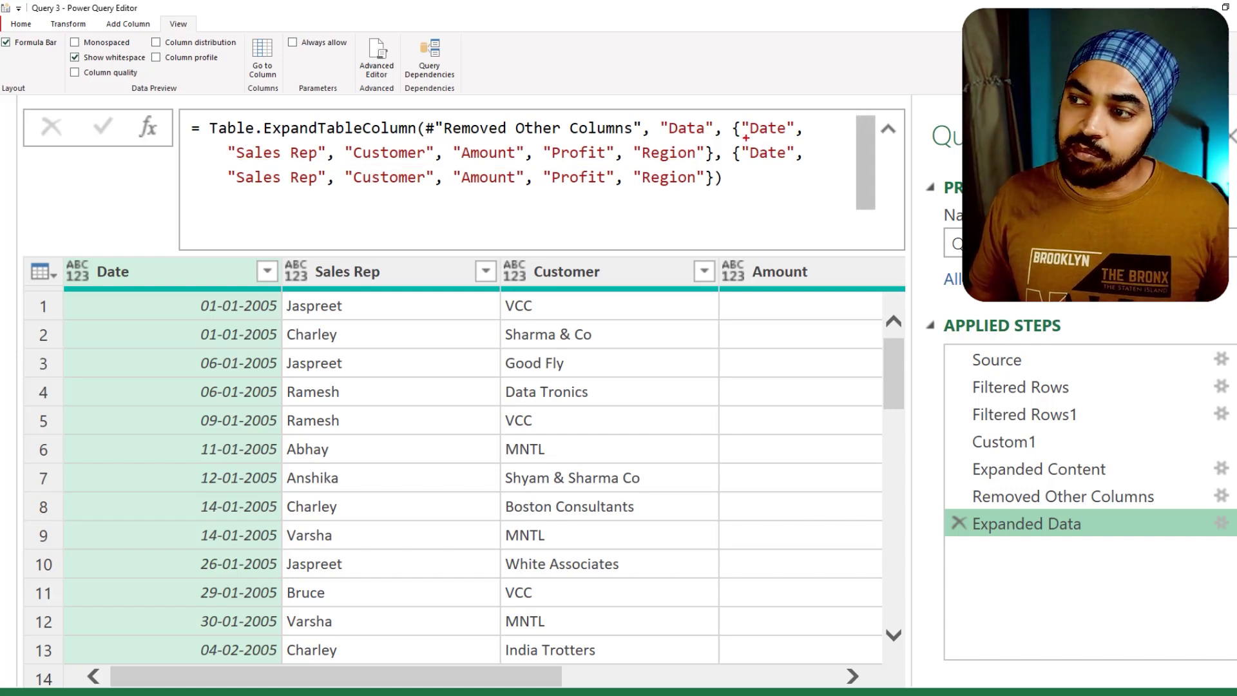
{"action": "left_click_drag", "start_coordinate": [743, 138], "coordinate": [774, 136]}
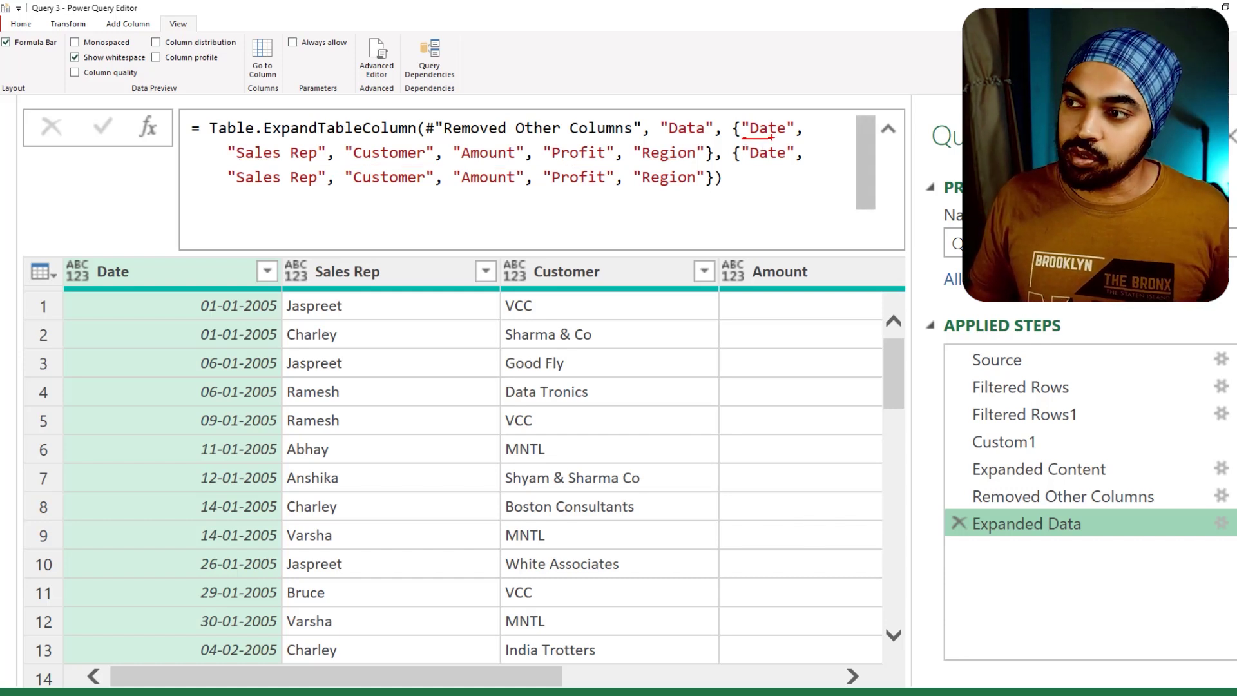
{"action": "left_click_drag", "start_coordinate": [268, 166], "coordinate": [281, 165]}
{"action": "left_click_drag", "start_coordinate": [393, 165], "coordinate": [429, 165]}
{"action": "left_click_drag", "start_coordinate": [487, 164], "coordinate": [515, 162]}
{"action": "left_click_drag", "start_coordinate": [557, 163], "coordinate": [574, 163]}
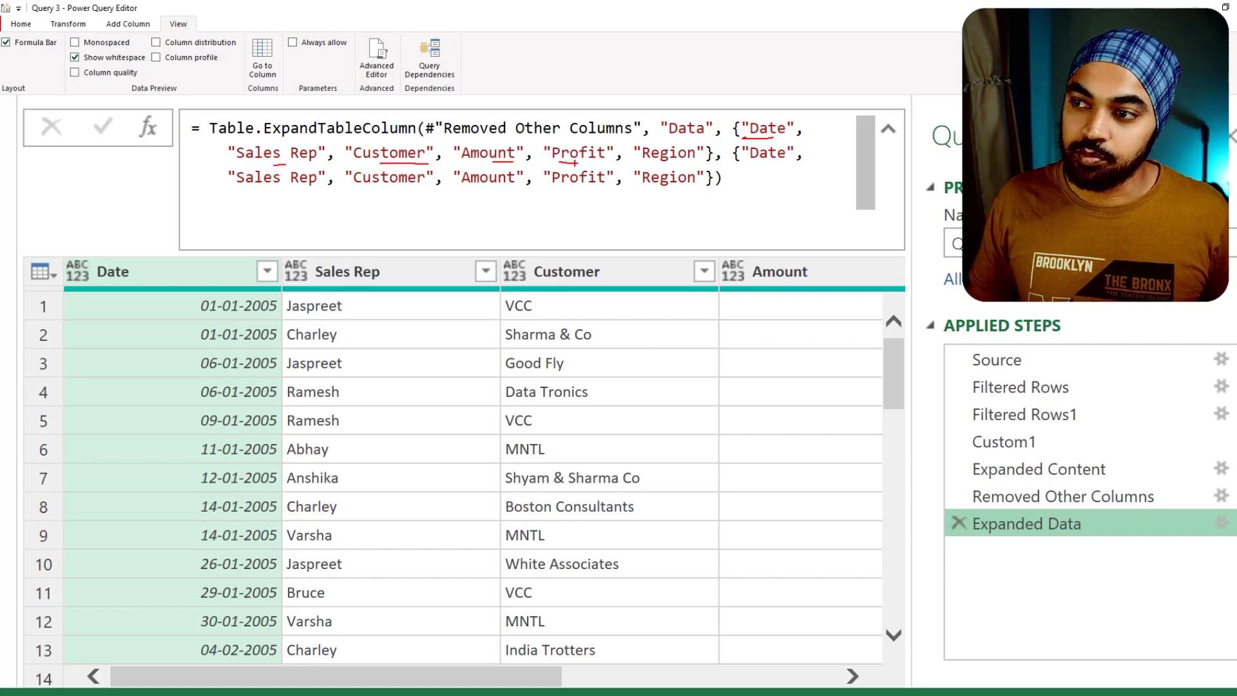
{"action": "mouse_move", "coordinate": [717, 141]}
{"action": "left_mouse_down"}
{"action": "mouse_move", "coordinate": [701, 162]}
{"action": "mouse_move", "coordinate": [722, 150]}
{"action": "left_mouse_up"}
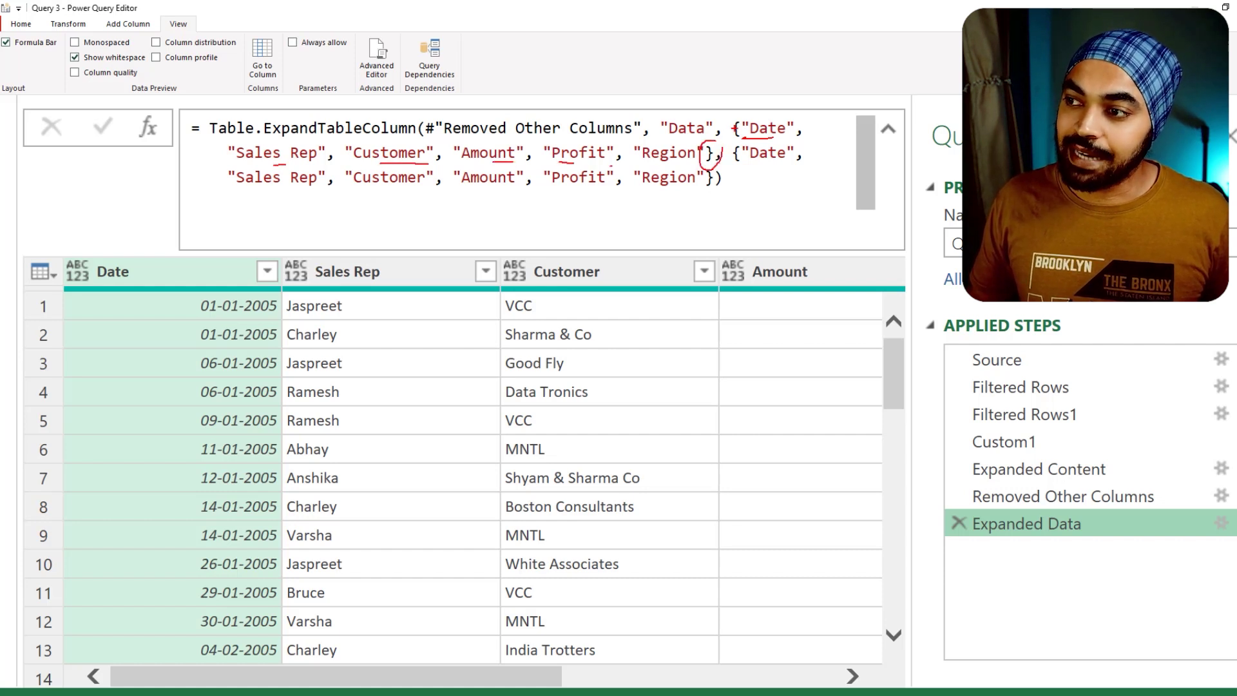
{"action": "key", "text": "Escape"}
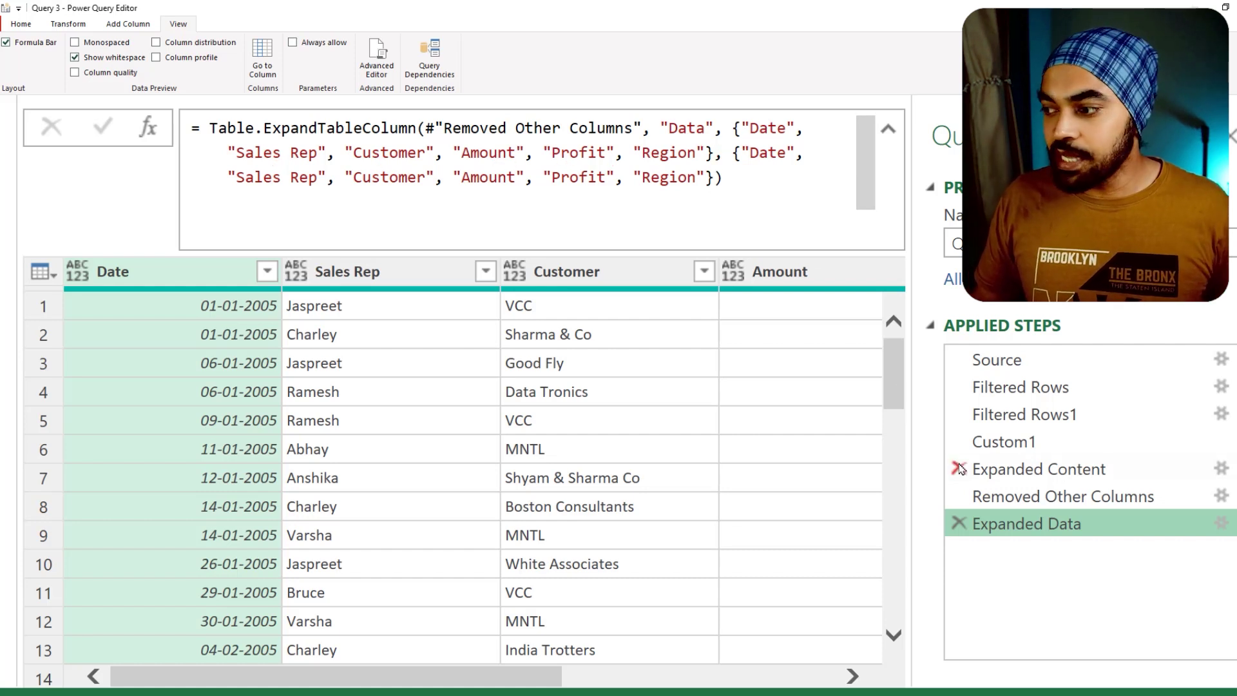
{"action": "left_click", "coordinate": [1024, 497]}
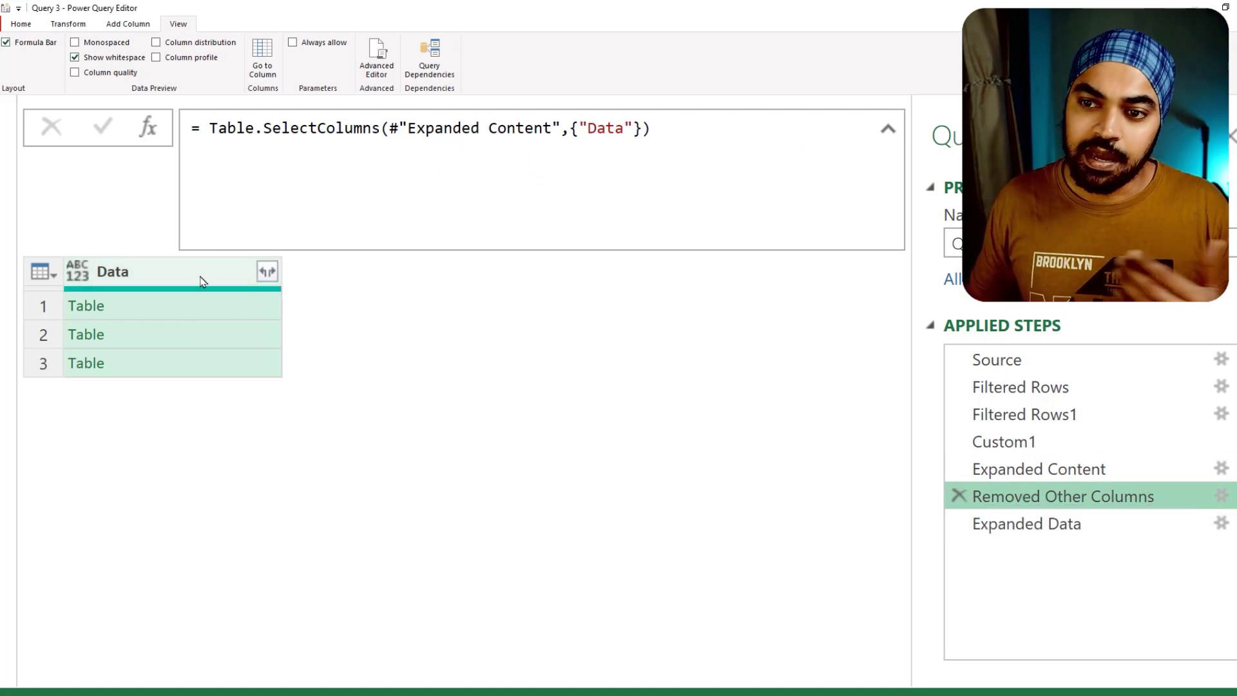
{"action": "left_click", "coordinate": [176, 318]}
{"action": "left_click", "coordinate": [171, 336]}
{"action": "left_click", "coordinate": [174, 350]}
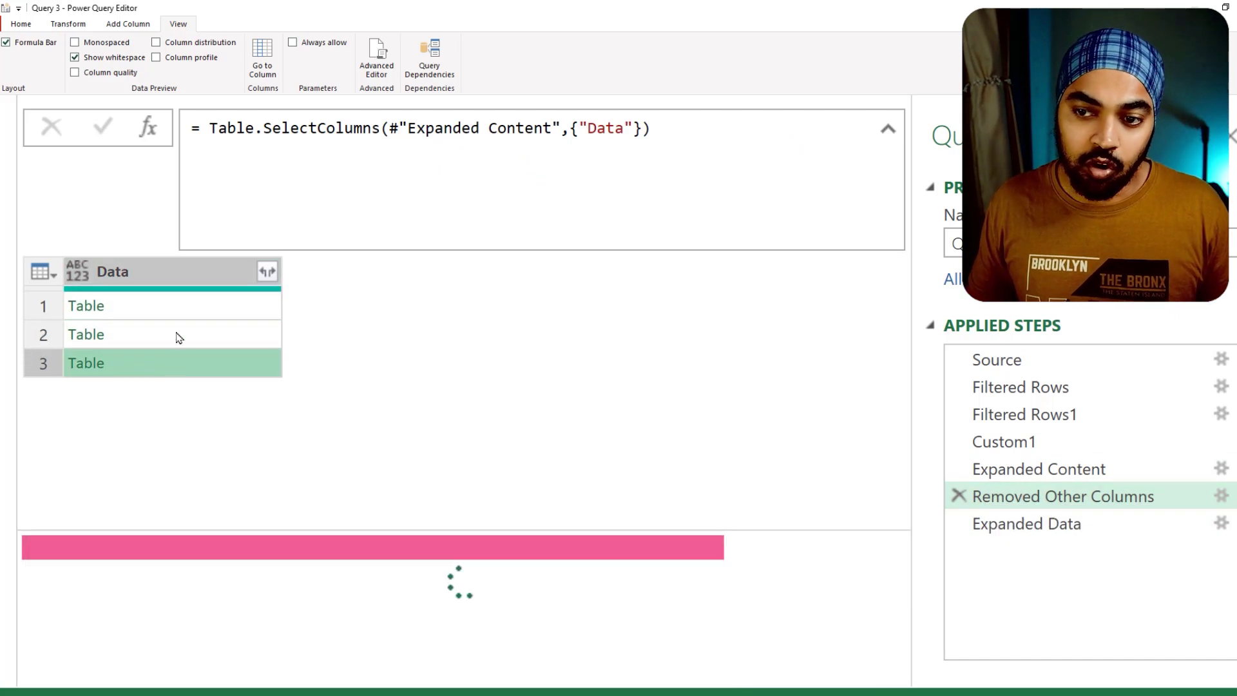
{"action": "left_click", "coordinate": [180, 317]}
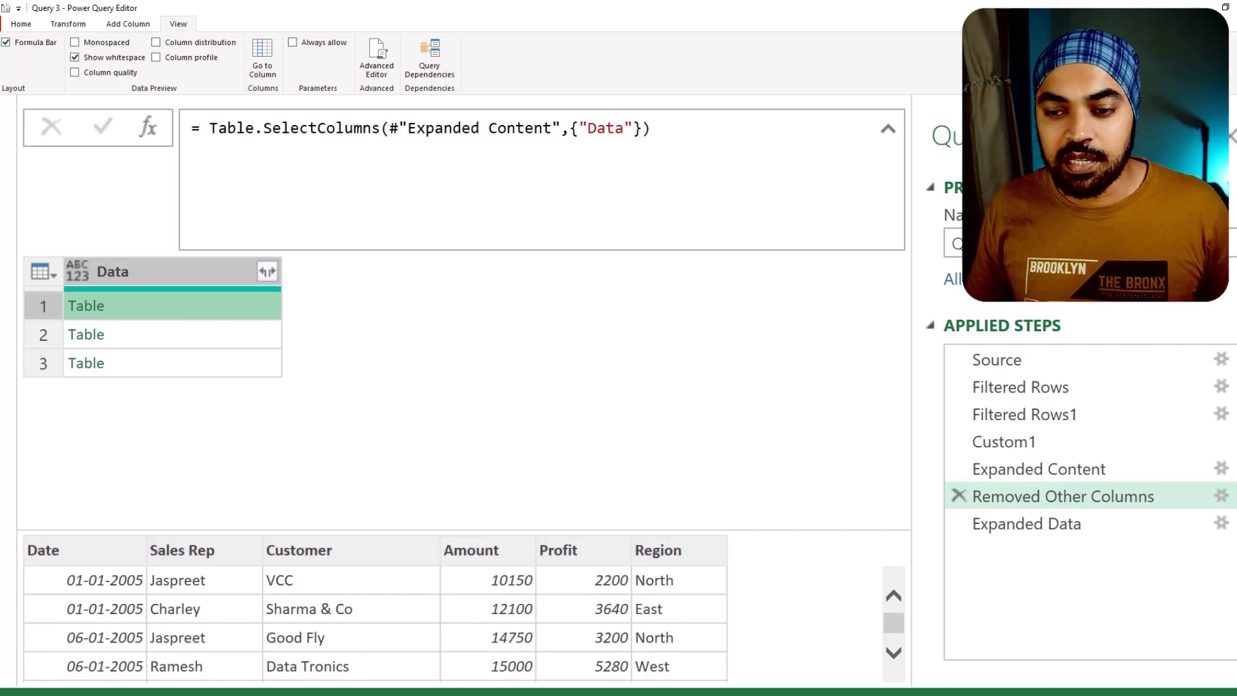
{"action": "mouse_move", "coordinate": [12, 530]}
{"action": "left_mouse_down"}
{"action": "mouse_move", "coordinate": [268, 562]}
{"action": "mouse_move", "coordinate": [651, 574]}
{"action": "mouse_move", "coordinate": [732, 567]}
{"action": "mouse_move", "coordinate": [886, 522]}
{"action": "mouse_move", "coordinate": [978, 527]}
{"action": "left_mouse_up"}
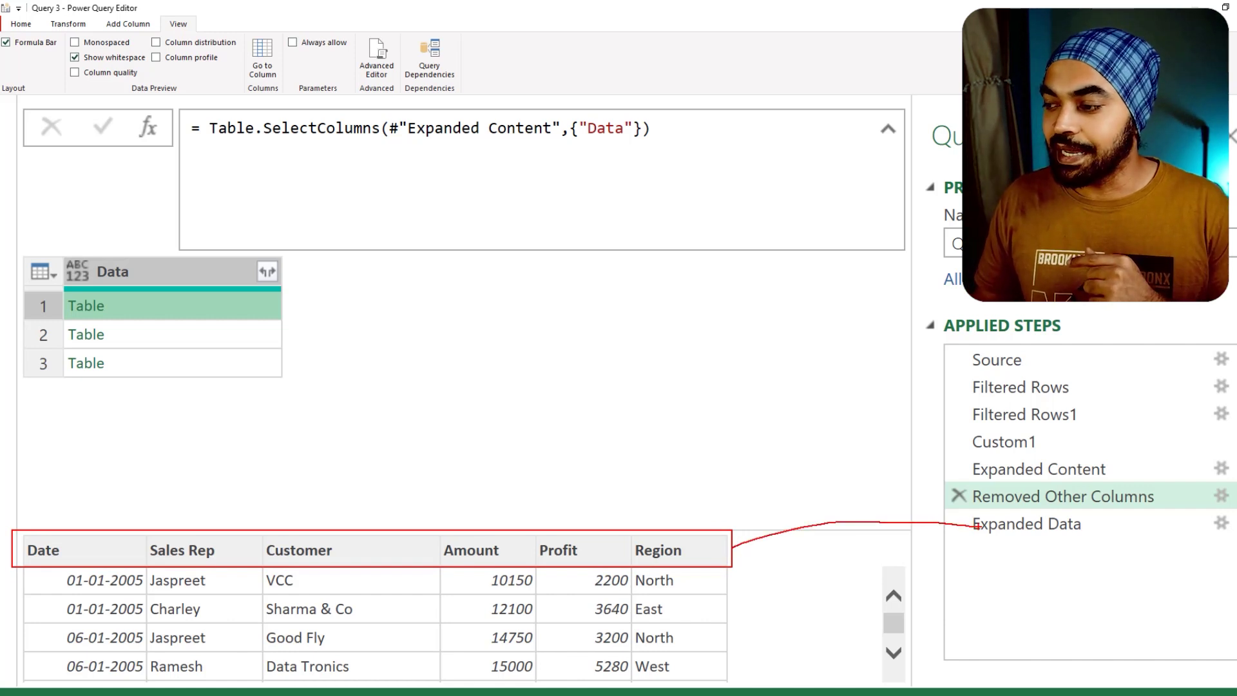
{"action": "left_click", "coordinate": [974, 532]}
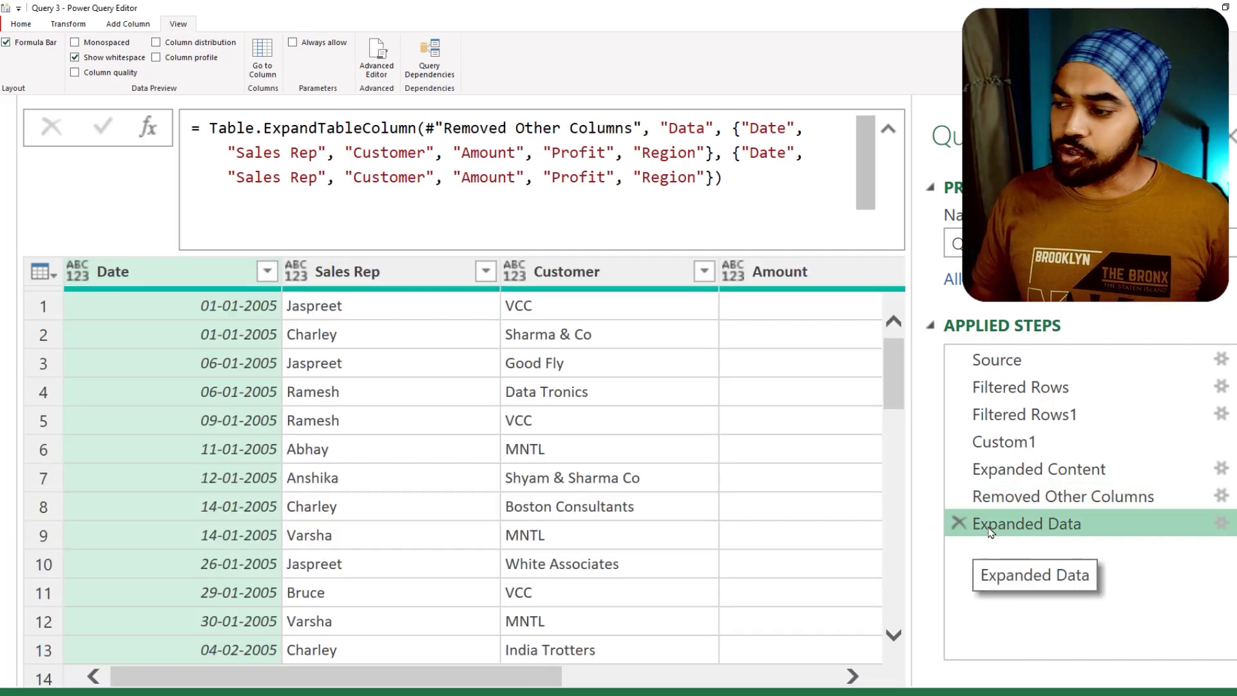
Replace the hardcoded column name lists in the Expanded Data formula with Table.ColumnNames(
{"action": "left_click_drag", "start_coordinate": [733, 122], "coordinate": [736, 189]}
{"action": "key", "text": "BackSpace"}
{"action": "type", "text": "Table.ExpandTableColumn(#\"Removed Other Columns\", \"Data\", Tabl"}
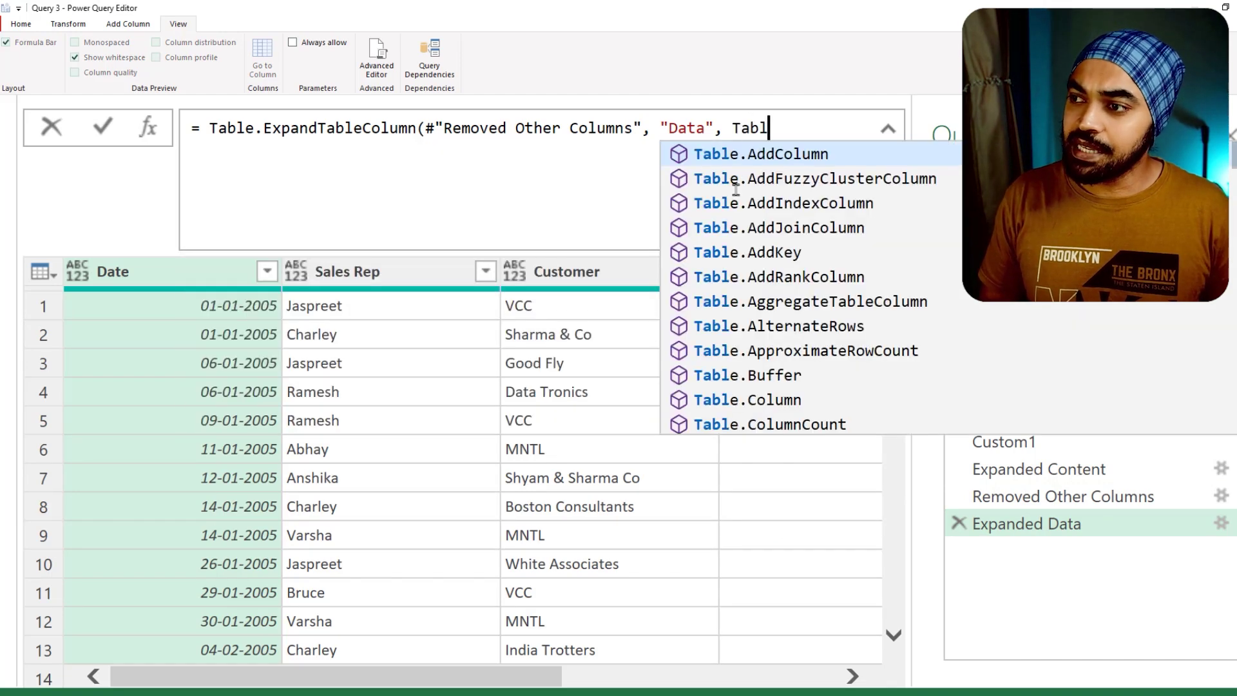
{"action": "type", "text": "ColumnNames("}
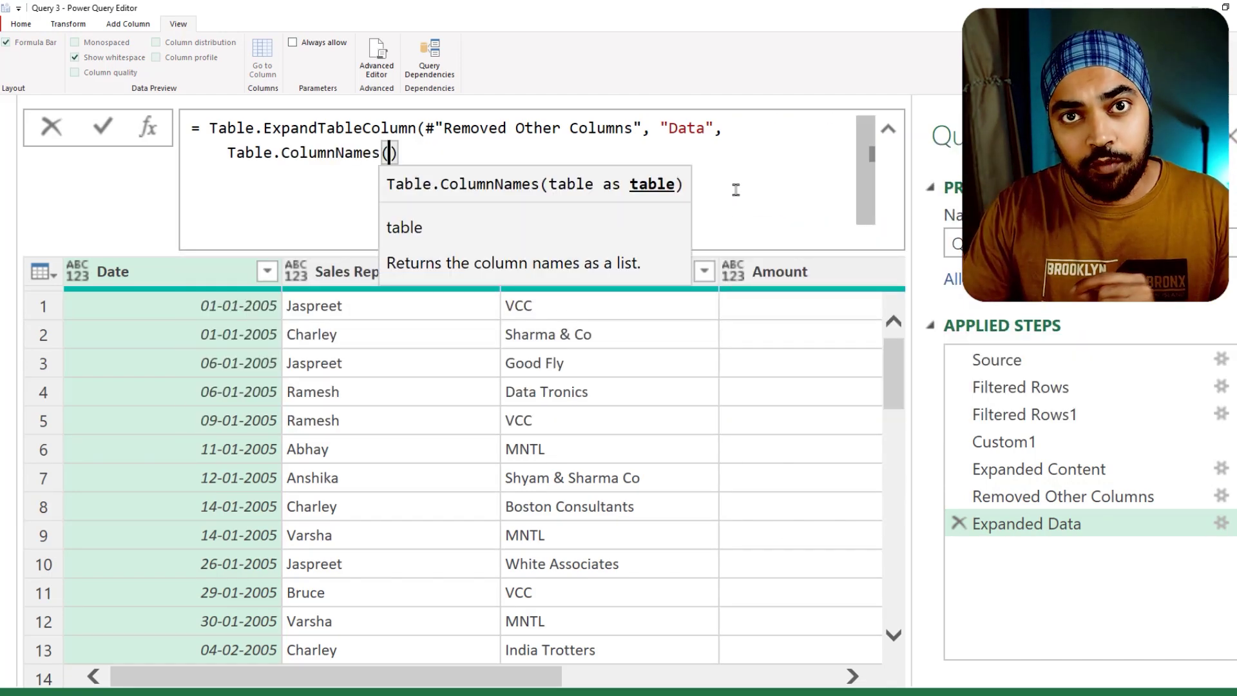
Inspect the first nested table's columns in the Removed Other Columns step
{"action": "left_click", "coordinate": [1040, 506]}
{"action": "left_click", "coordinate": [1039, 500]}
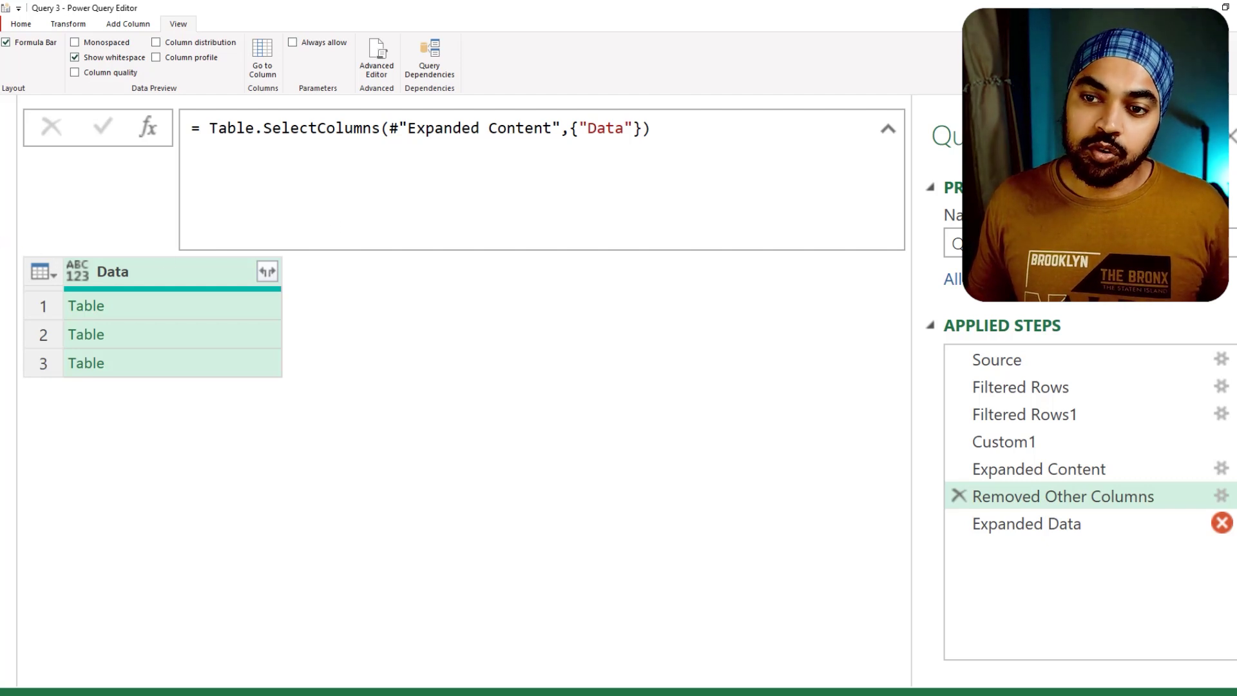
{"action": "left_click_drag", "start_coordinate": [98, 221], "coordinate": [98, 256]}
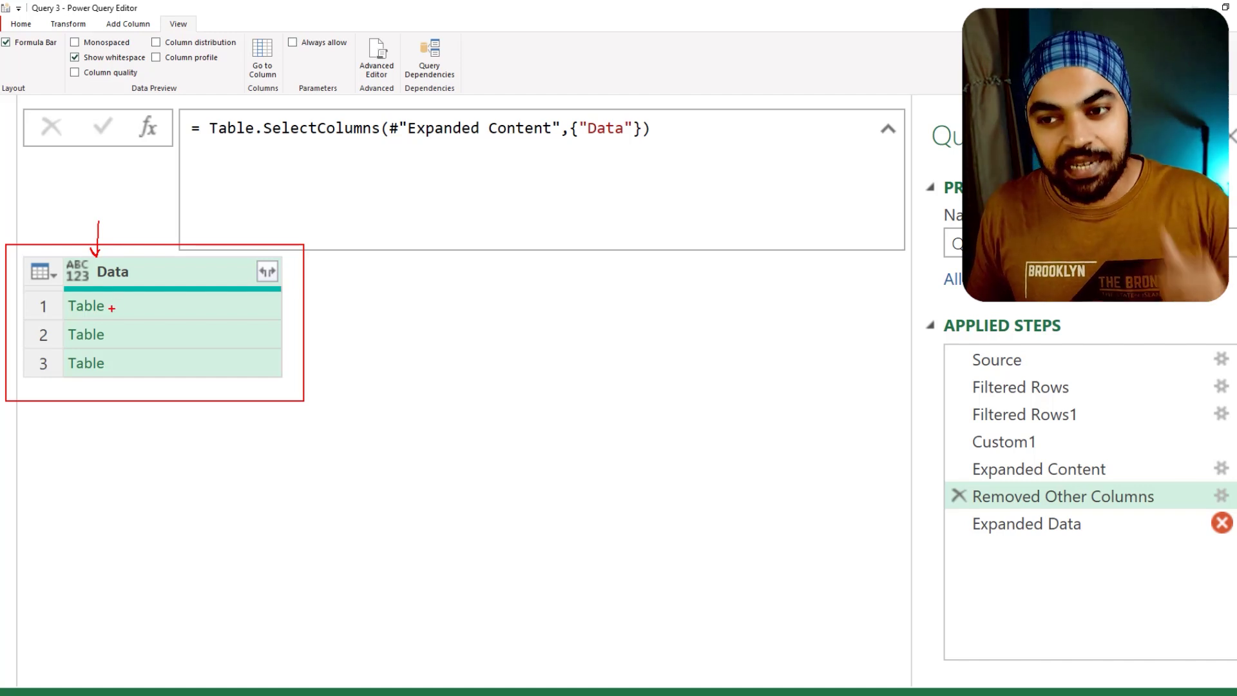
{"action": "key", "text": "Escape"}
{"action": "left_click", "coordinate": [137, 308]}
{"action": "key", "text": "ctrl+2"}
{"action": "mouse_move", "coordinate": [19, 525]}
{"action": "left_mouse_down"}
{"action": "mouse_move", "coordinate": [394, 574]}
{"action": "mouse_move", "coordinate": [728, 575]}
{"action": "left_mouse_up"}
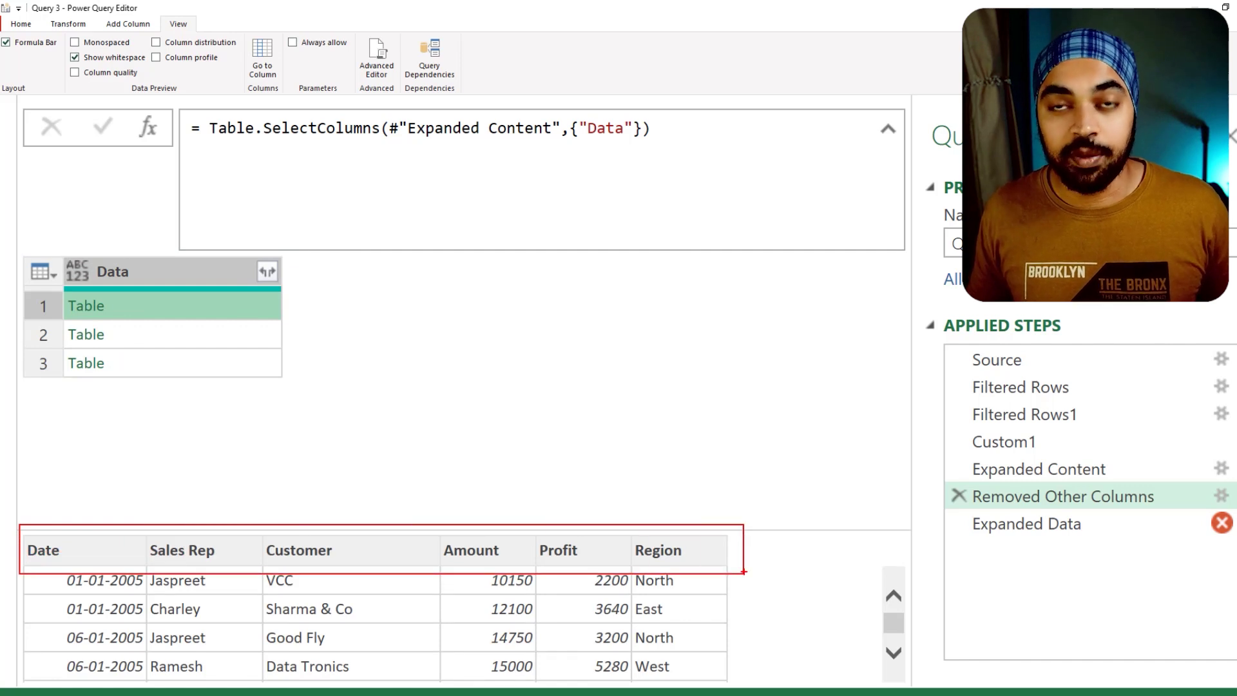
{"action": "key", "text": "Escape"}
{"action": "left_click", "coordinate": [1068, 525]}
Finish the argument as #"Removed Other Columns"[Data]{0}, fix the closing brackets, and commit
{"action": "left_click", "coordinate": [388, 153]}
{"action": "type", "text": "#Rem"}
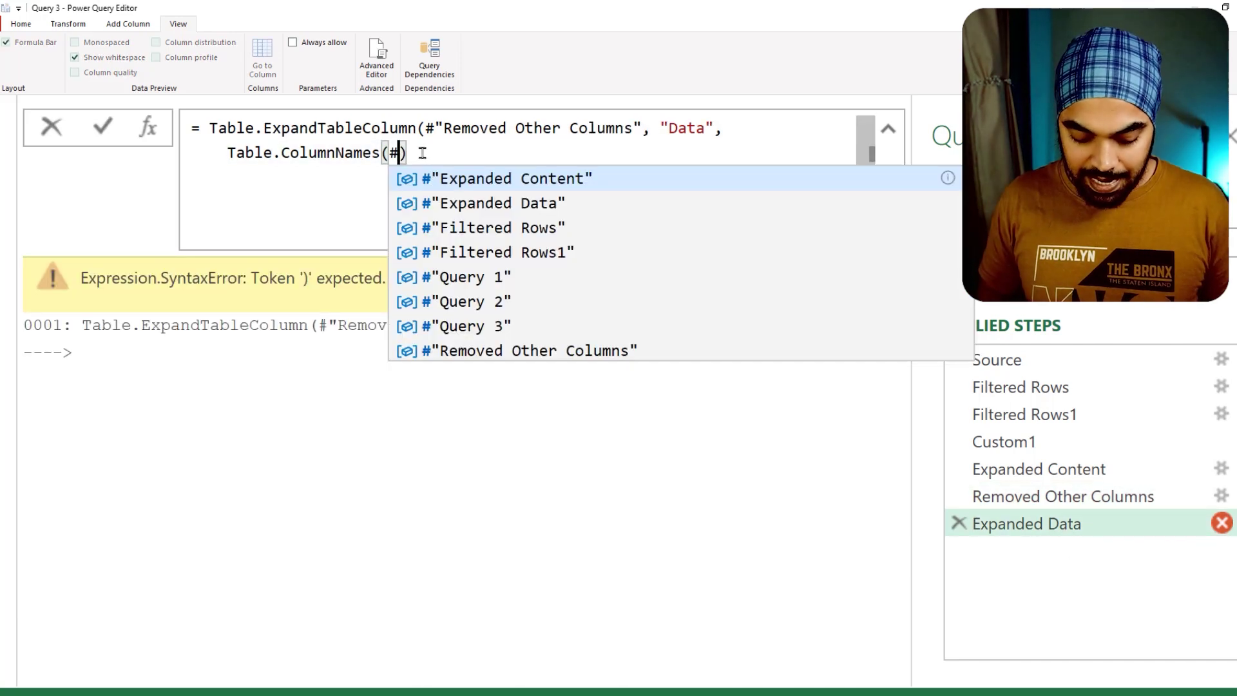
{"action": "key", "text": "Tab"}
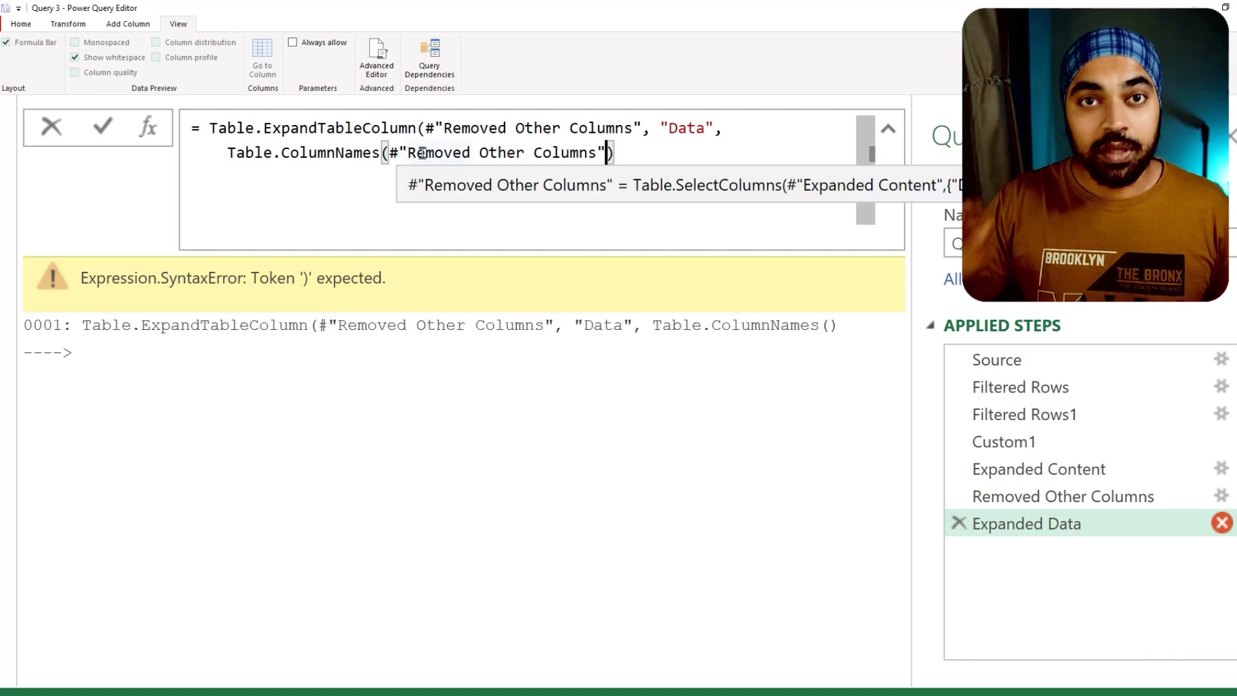
{"action": "type", "text": "[Da"}
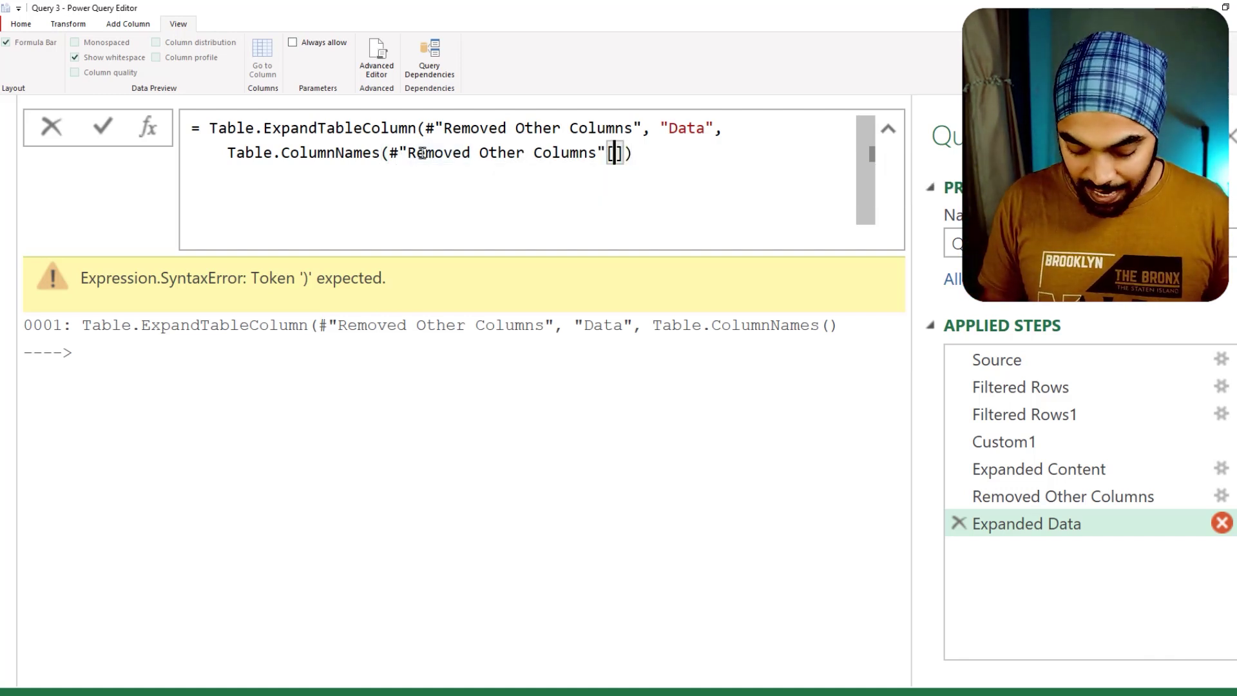
{"action": "type", "text": "ta"}
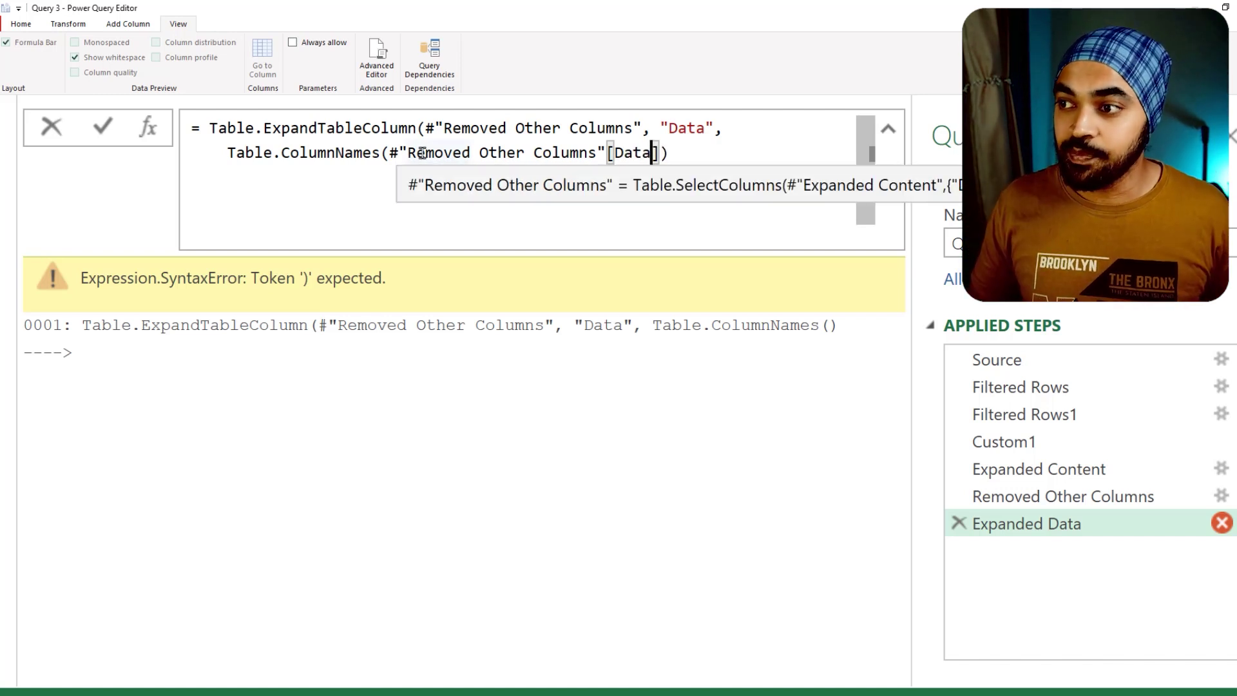
{"action": "type", "text": "]{"}
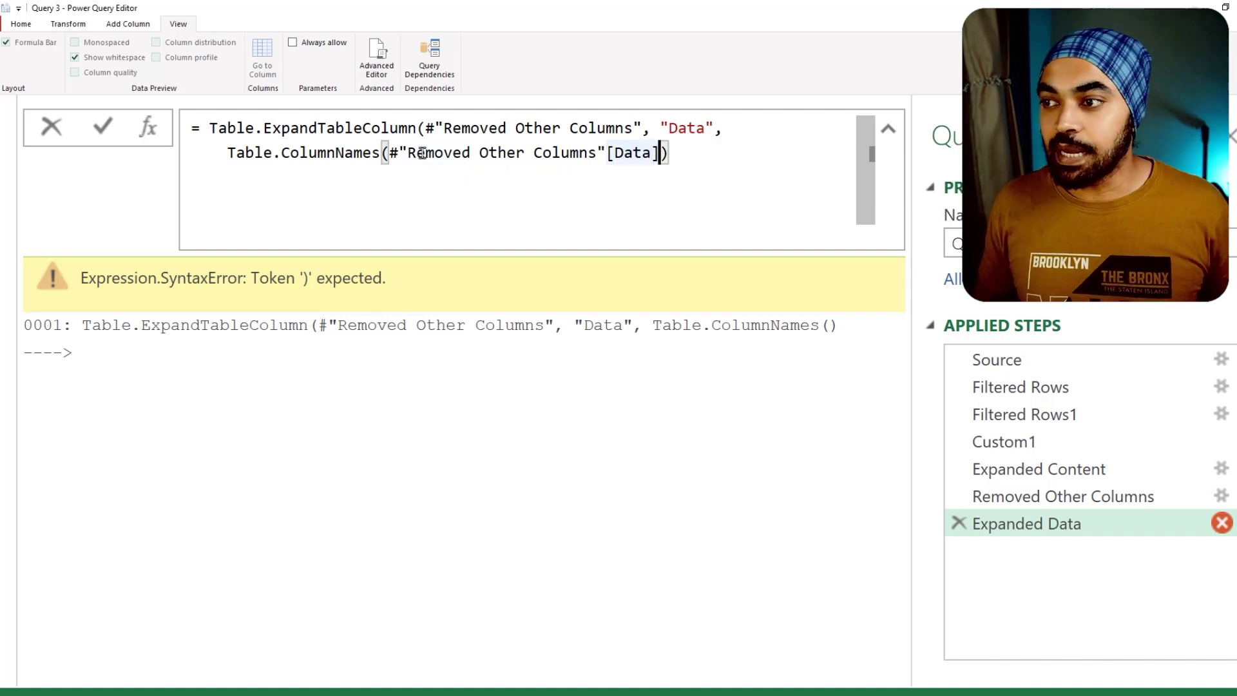
{"action": "type", "text": "0"}
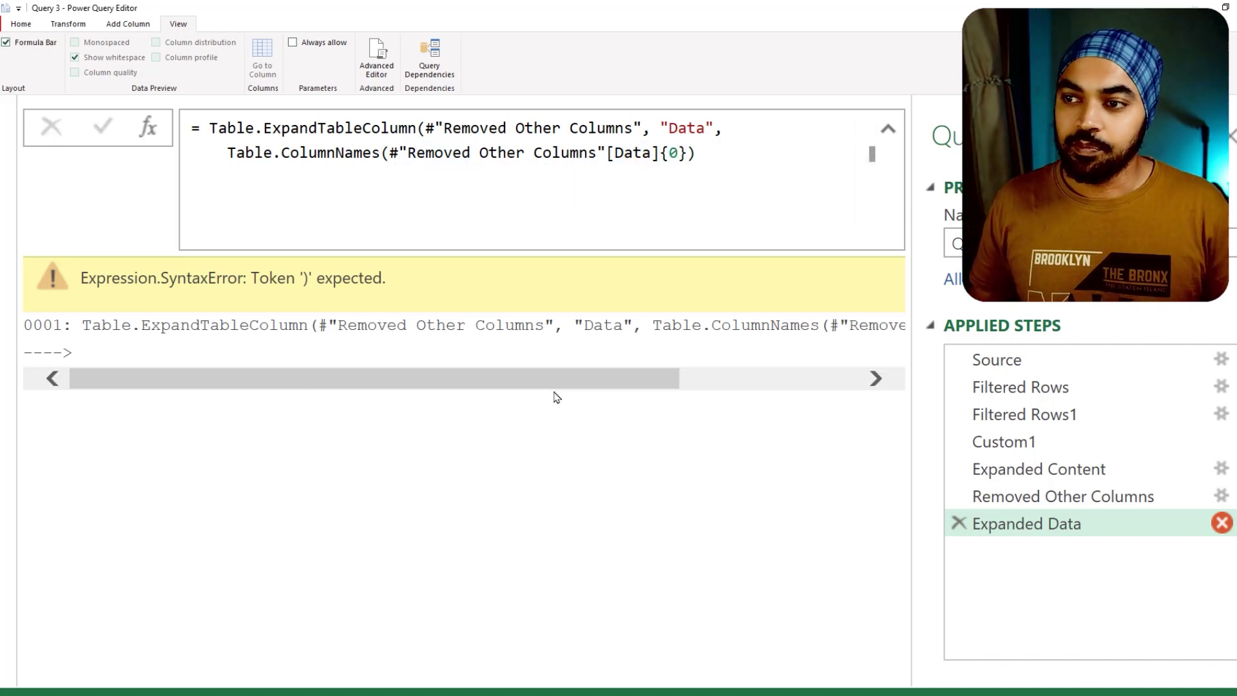
{"action": "left_click", "coordinate": [745, 154]}
{"action": "key", "text": "Left"}
{"action": "key", "text": "Left"}
{"action": "key", "text": "Left"}
{"action": "key", "text": "Left"}
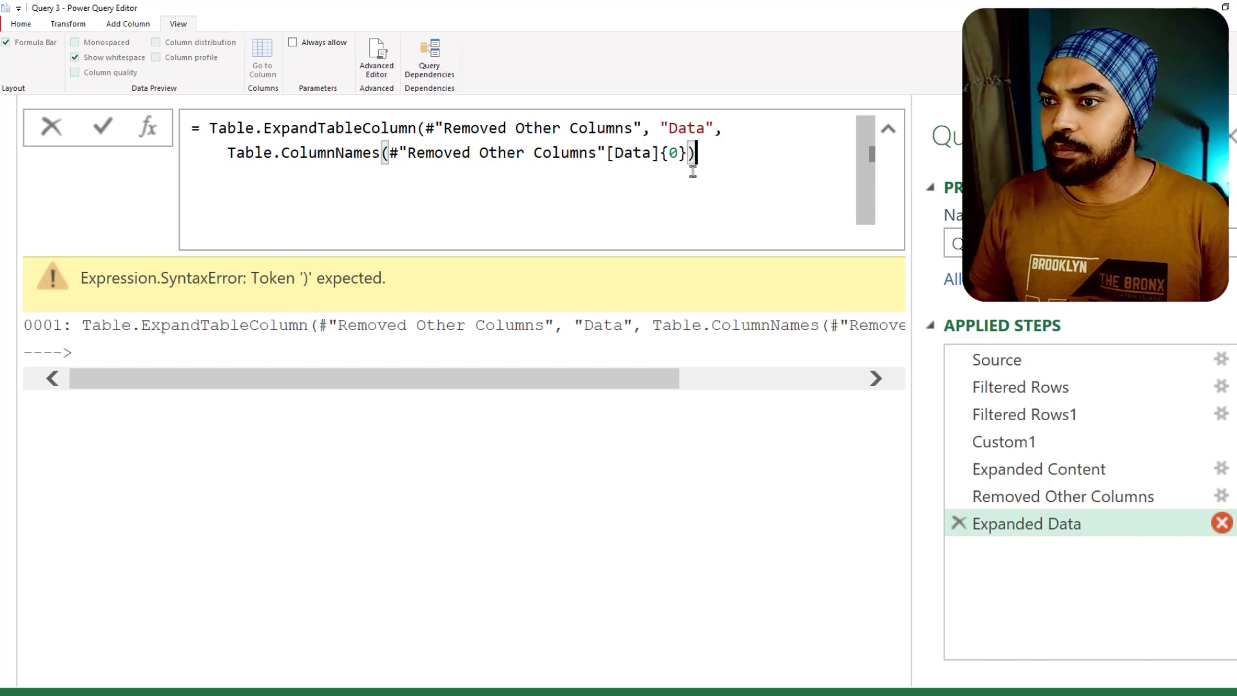
{"action": "left_click", "coordinate": [413, 166]}
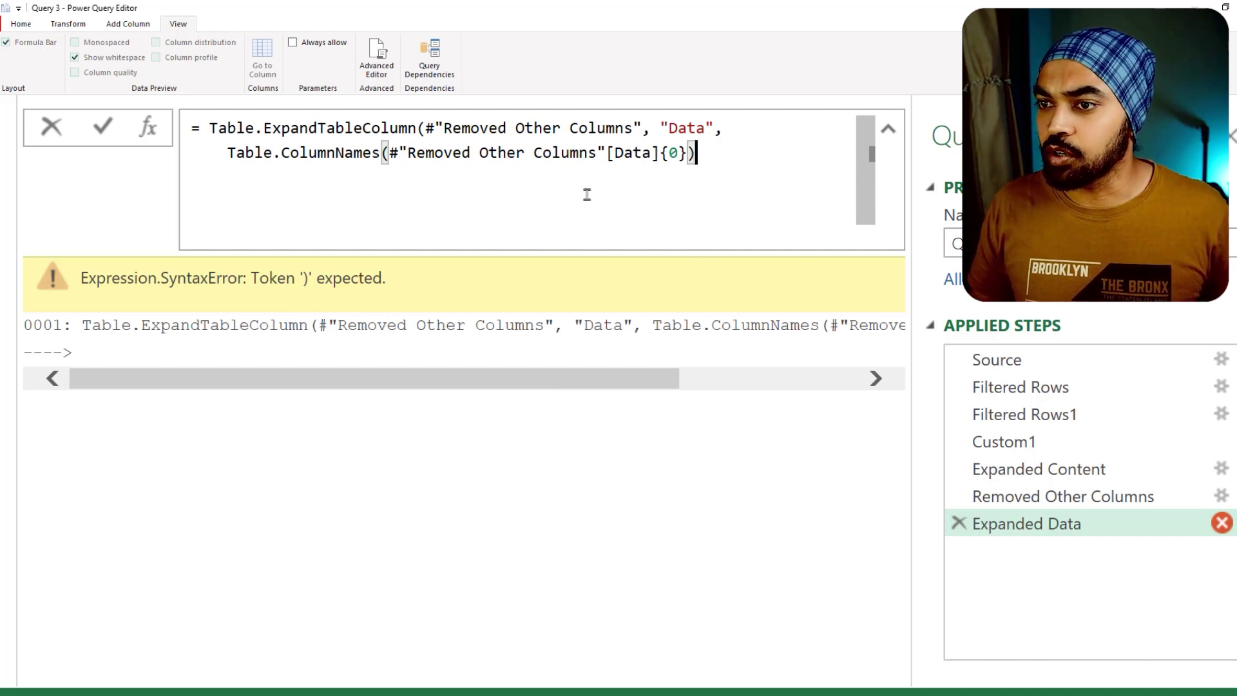
{"action": "left_click", "coordinate": [721, 154]}
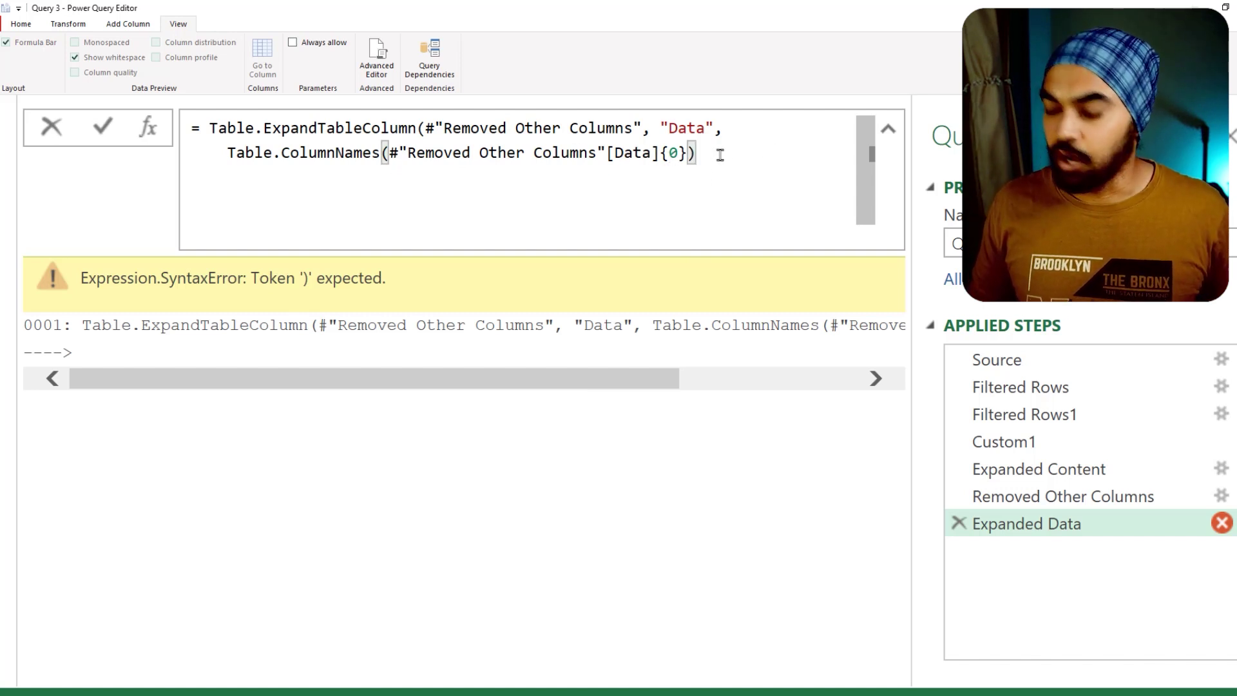
{"action": "type", "text": ")"}
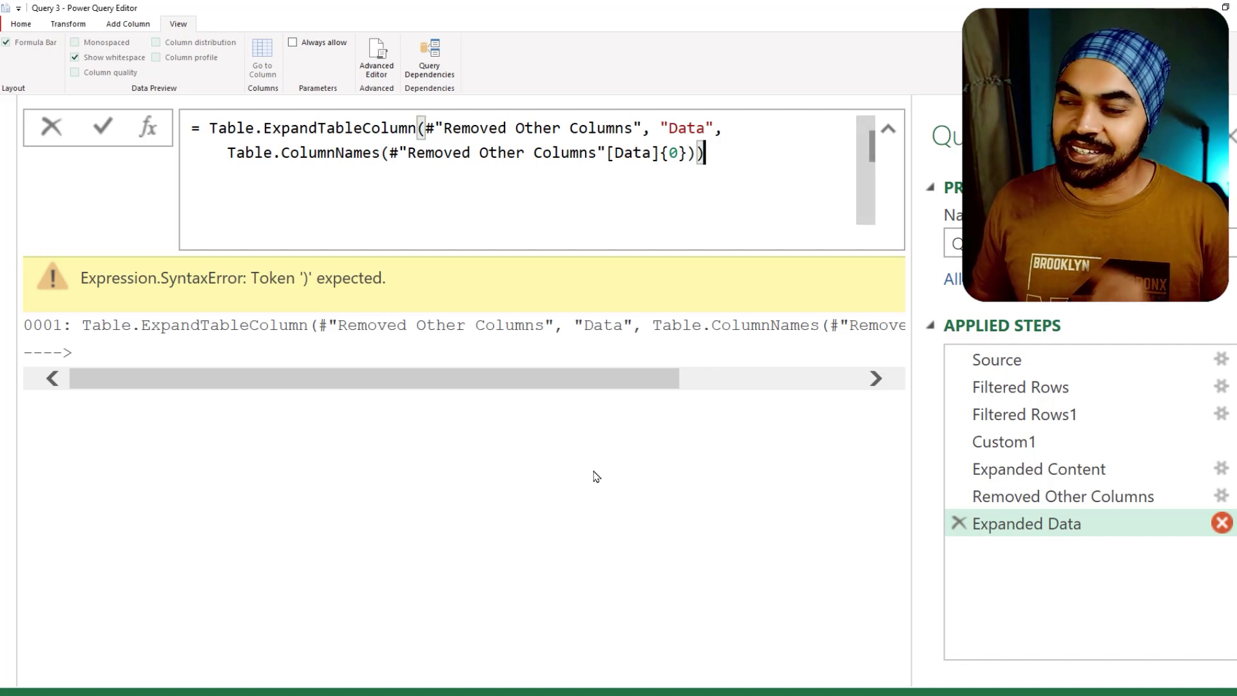
{"action": "key", "text": "Return"}
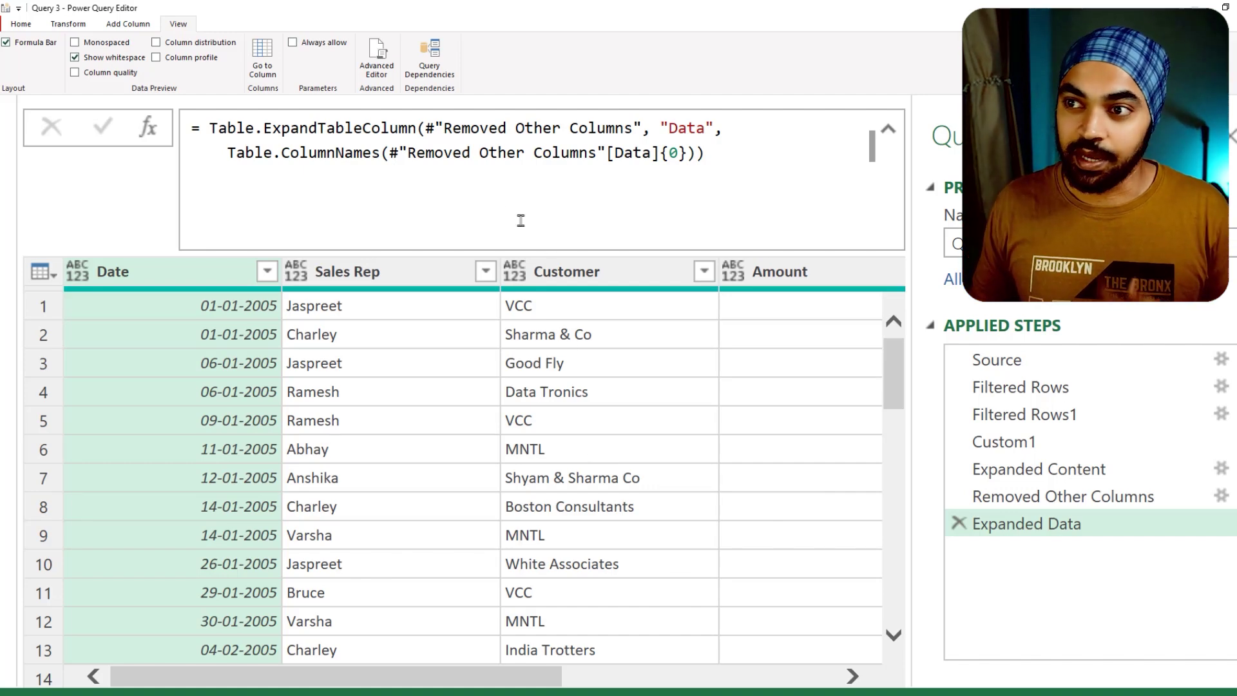
{"action": "left_click", "coordinate": [377, 65]}
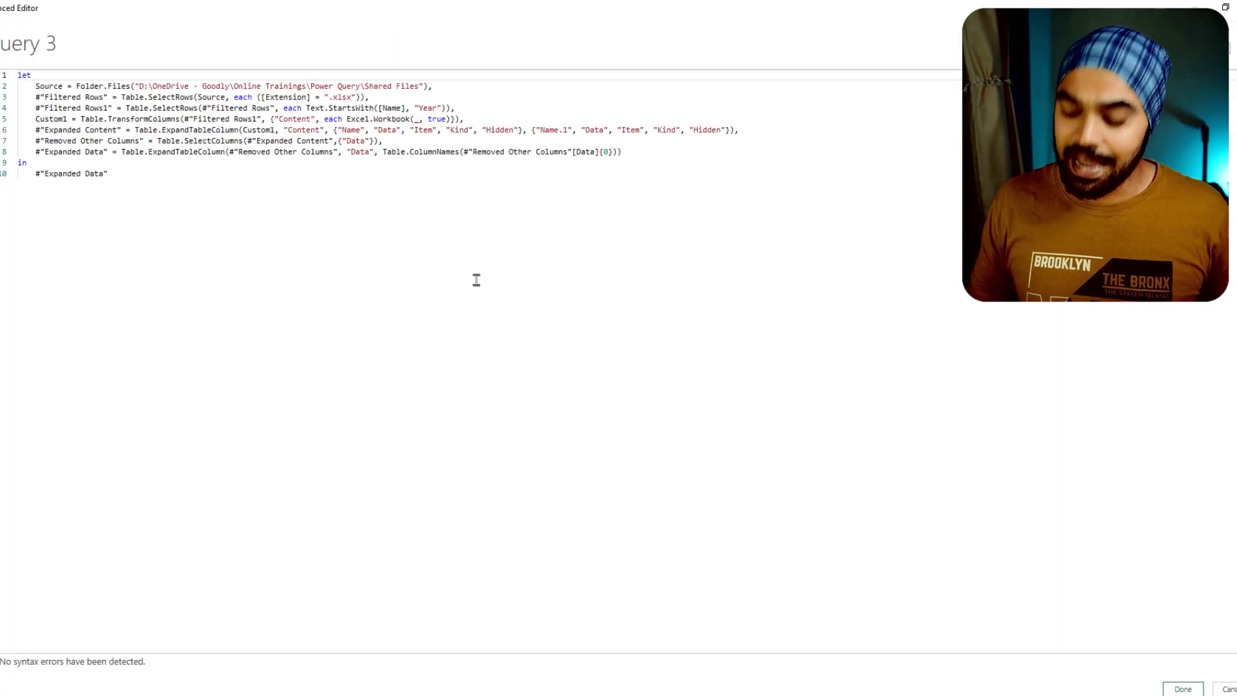
{"action": "scroll", "coordinate": [475, 279], "scroll_direction": "up", "scroll_amount": 3, "text": "ctrl"}
{"action": "left_click_drag", "start_coordinate": [837, 337], "coordinate": [1034, 332]}
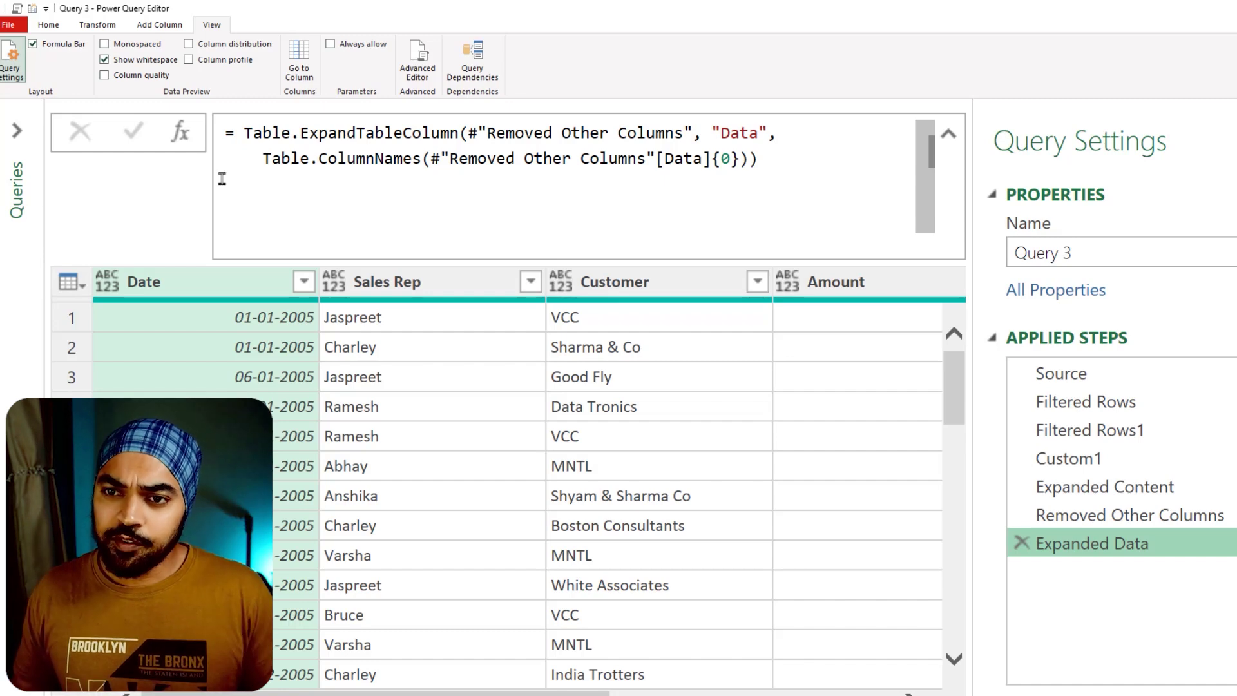
Expand the Queries pane, view Query 1 and Query 2, then select Query 3's Source step
{"action": "left_click", "coordinate": [17, 130]}
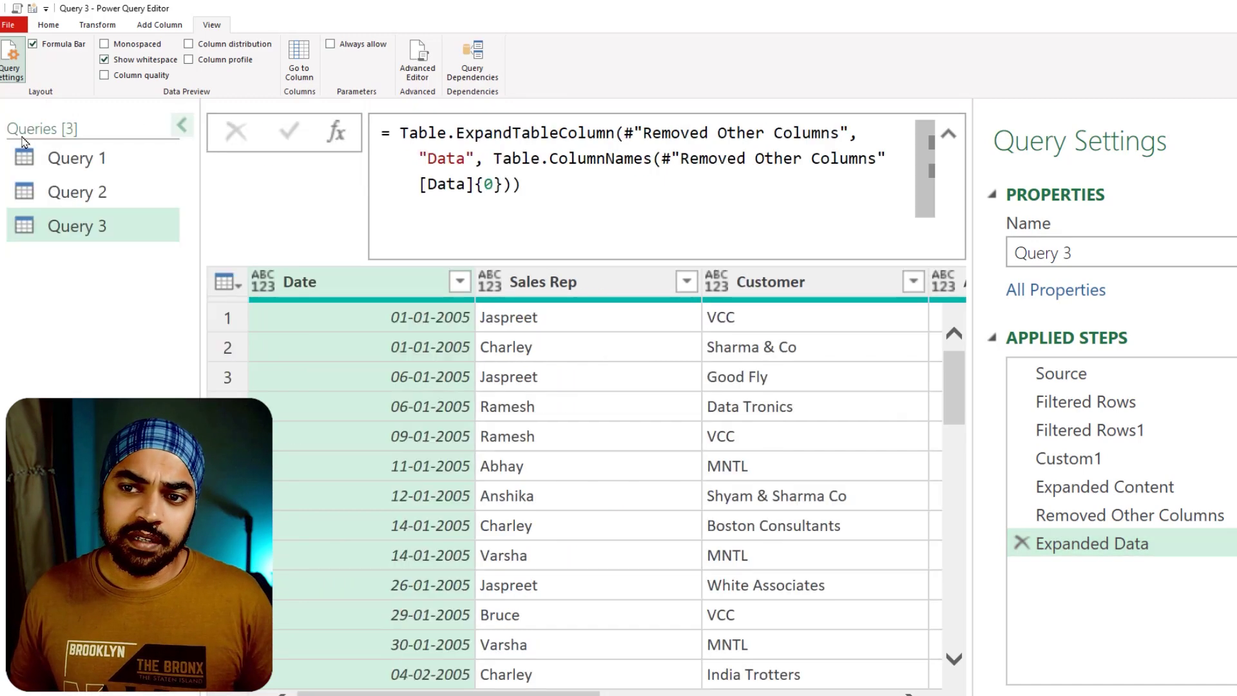
{"action": "left_click", "coordinate": [65, 160]}
{"action": "left_click", "coordinate": [70, 192]}
{"action": "left_click", "coordinate": [74, 226]}
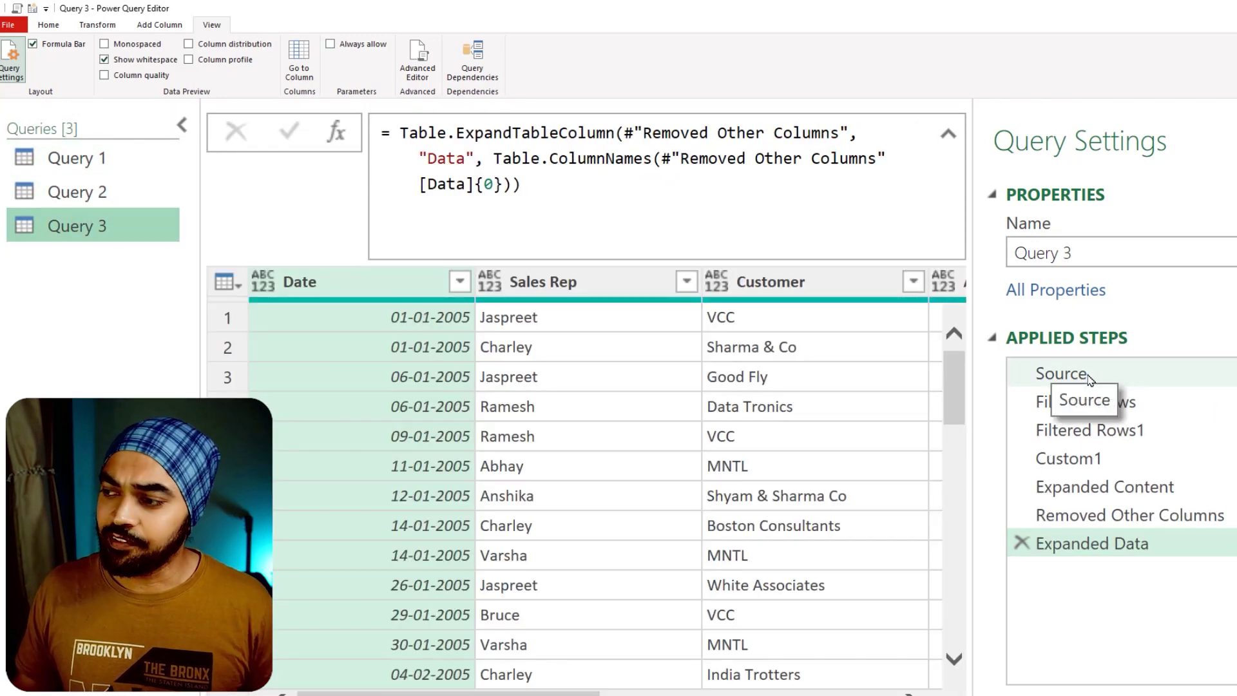
{"action": "left_click", "coordinate": [1073, 374]}
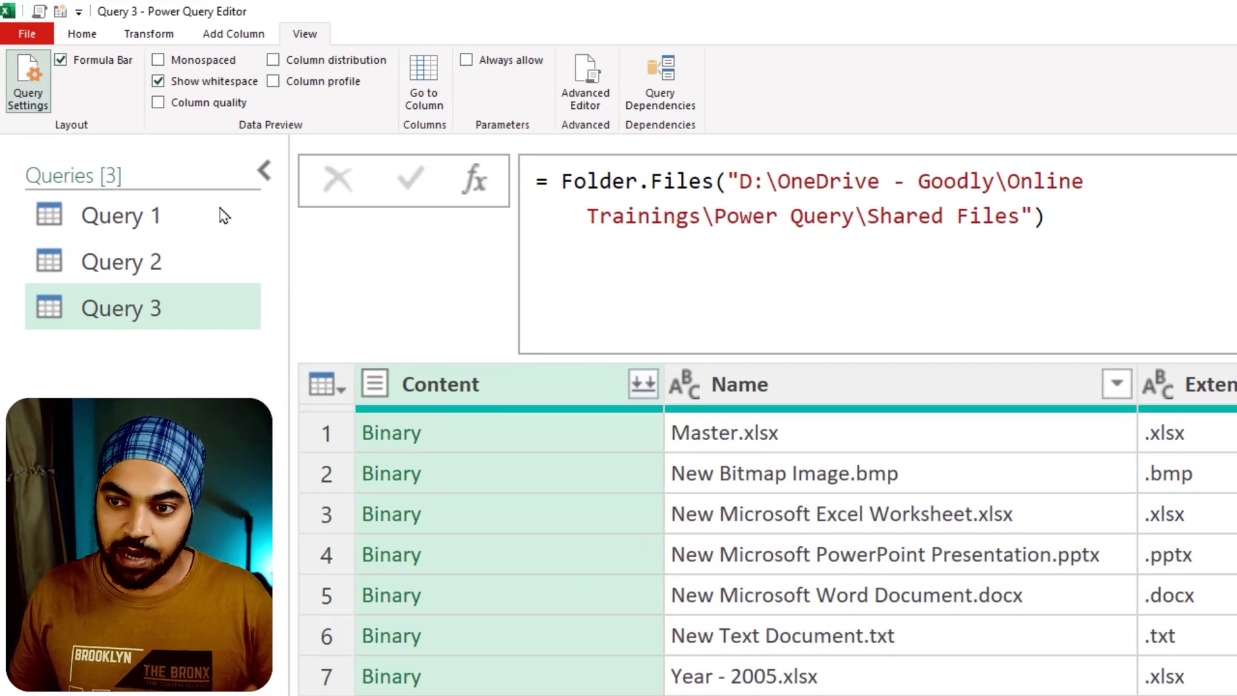
Create a new parameter named Path with current value abc
{"action": "left_click", "coordinate": [81, 34]}
{"action": "left_click", "coordinate": [900, 99]}
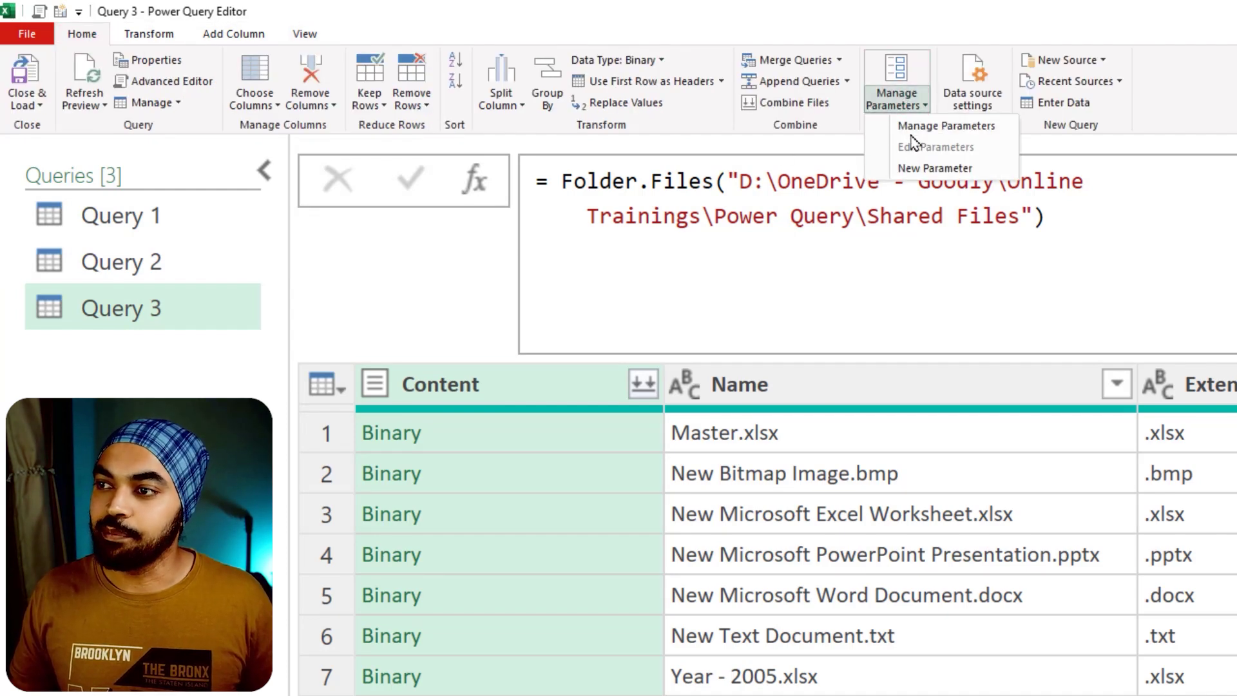
{"action": "left_click", "coordinate": [911, 169]}
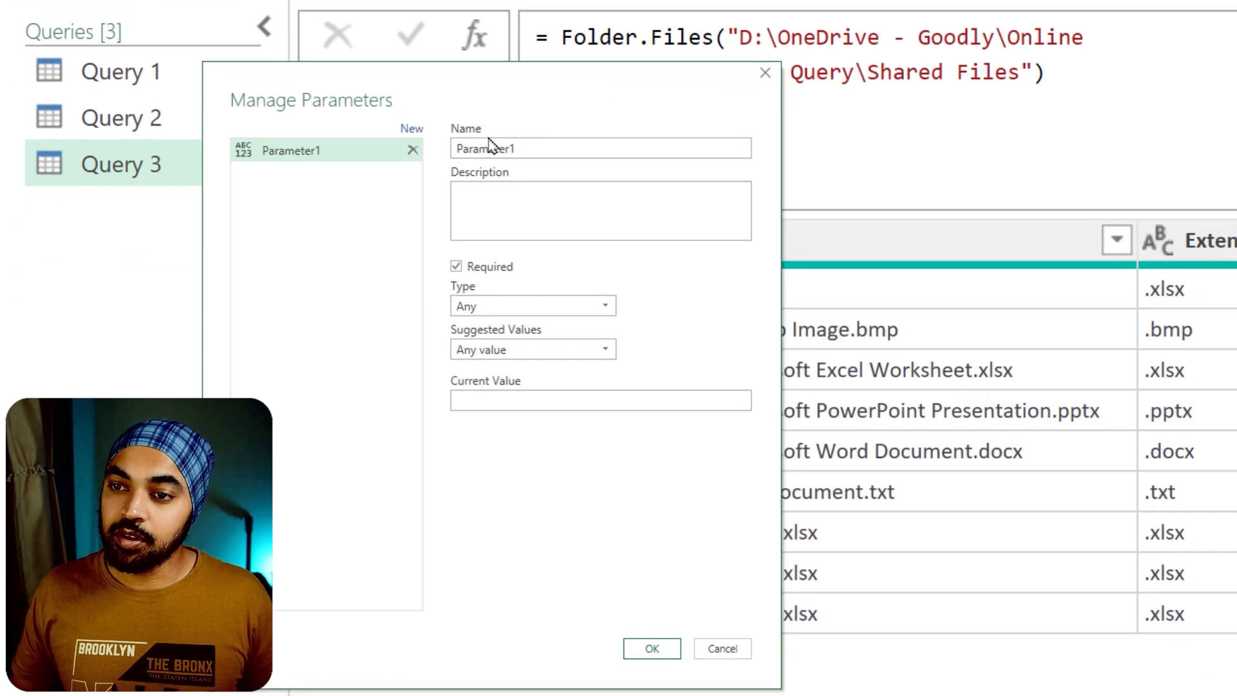
{"action": "double_click", "coordinate": [526, 148]}
{"action": "type", "text": "Path"}
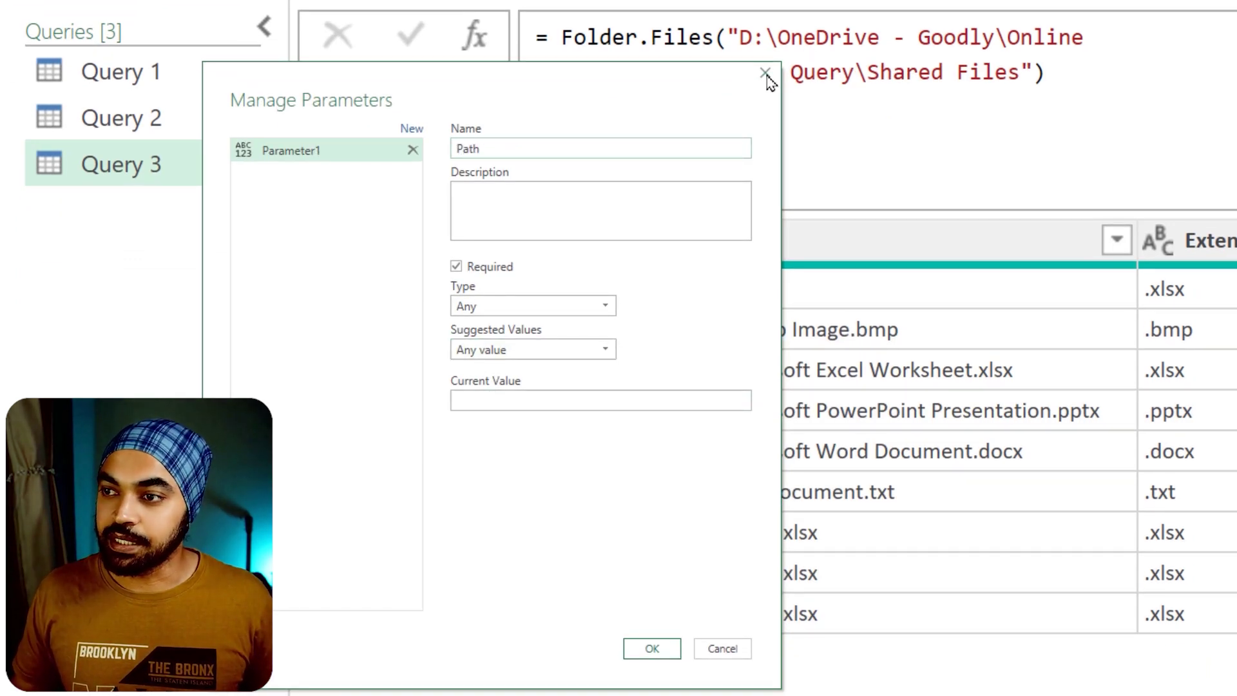
{"action": "left_click", "coordinate": [580, 402]}
{"action": "type", "text": "abc"}
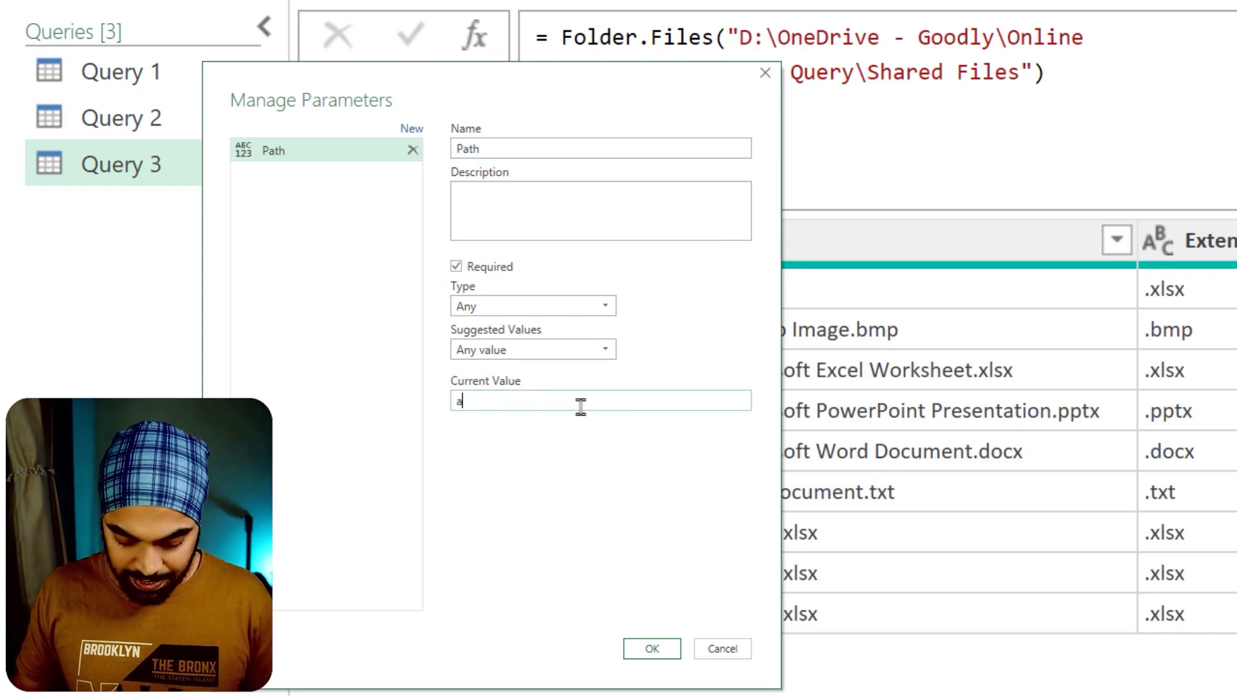
{"action": "left_click", "coordinate": [652, 647]}
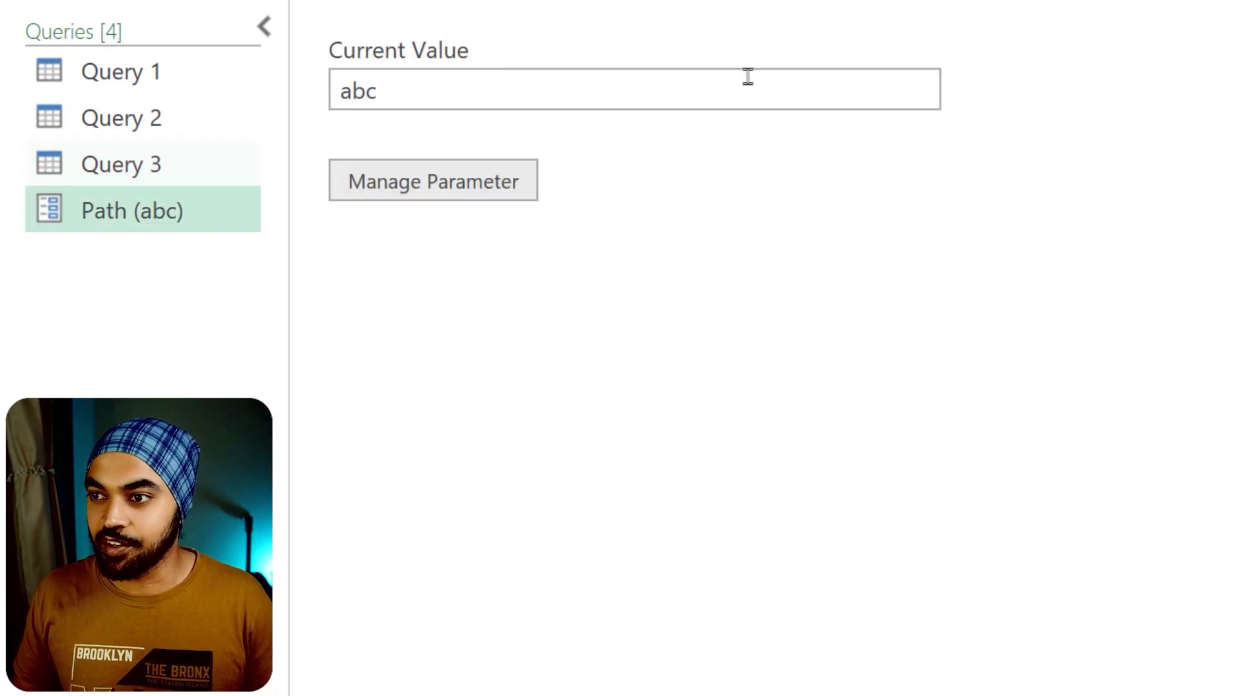
Select the folder path in Query 1's Source step formula
{"action": "left_click", "coordinate": [130, 102]}
{"action": "left_click", "coordinate": [1236, 368]}
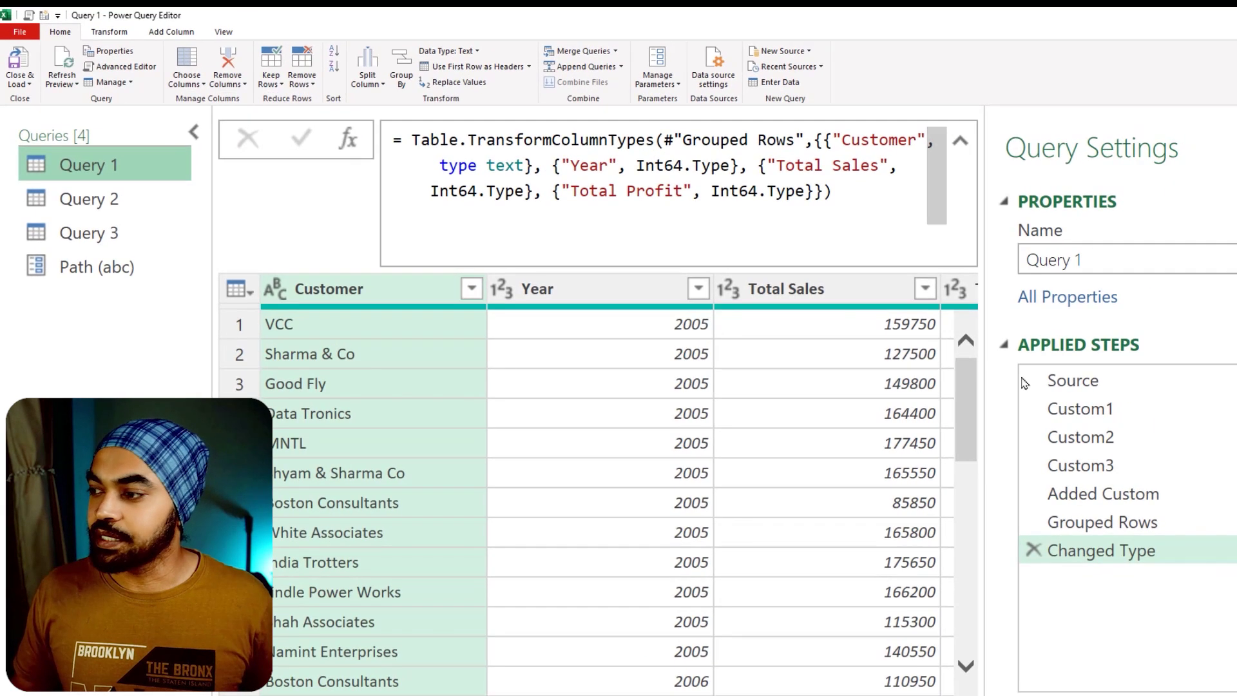
{"action": "left_click_drag", "start_coordinate": [538, 140], "coordinate": [747, 166]}
{"action": "key", "text": "ctrl+c"}
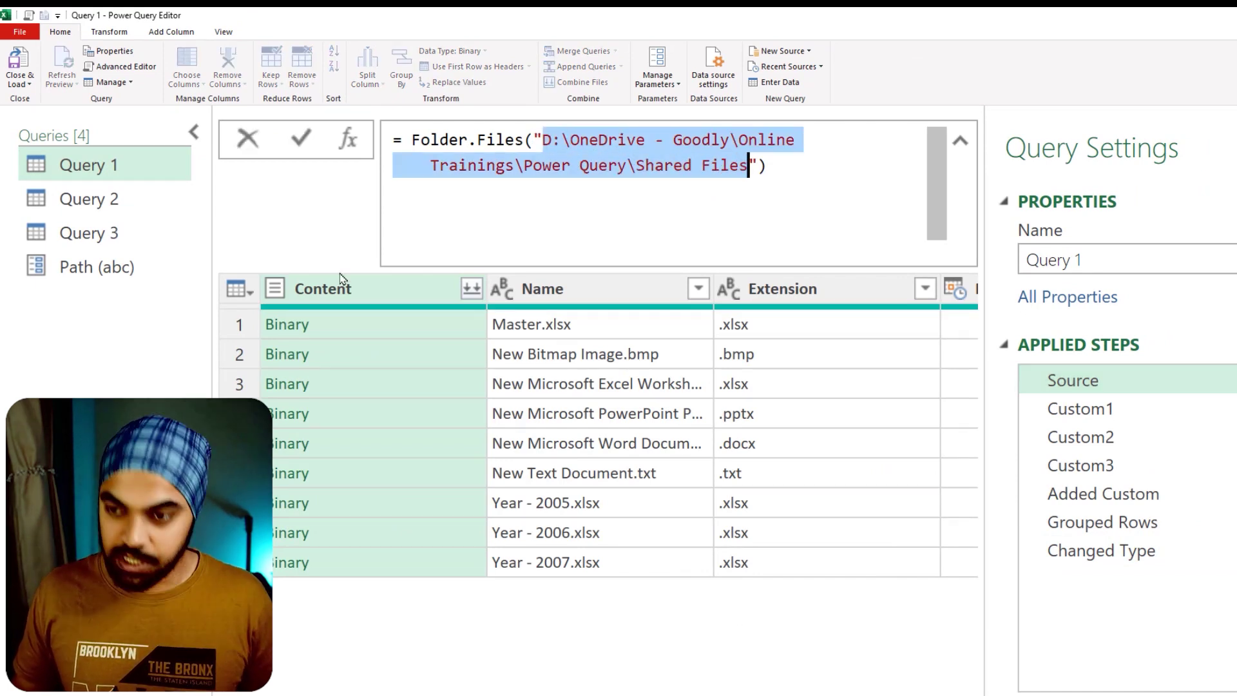
Paste Query 1's Shared Files folder path into Path's Current Value, replacing abc
{"action": "left_click", "coordinate": [110, 267]}
{"action": "double_click", "coordinate": [336, 179]}
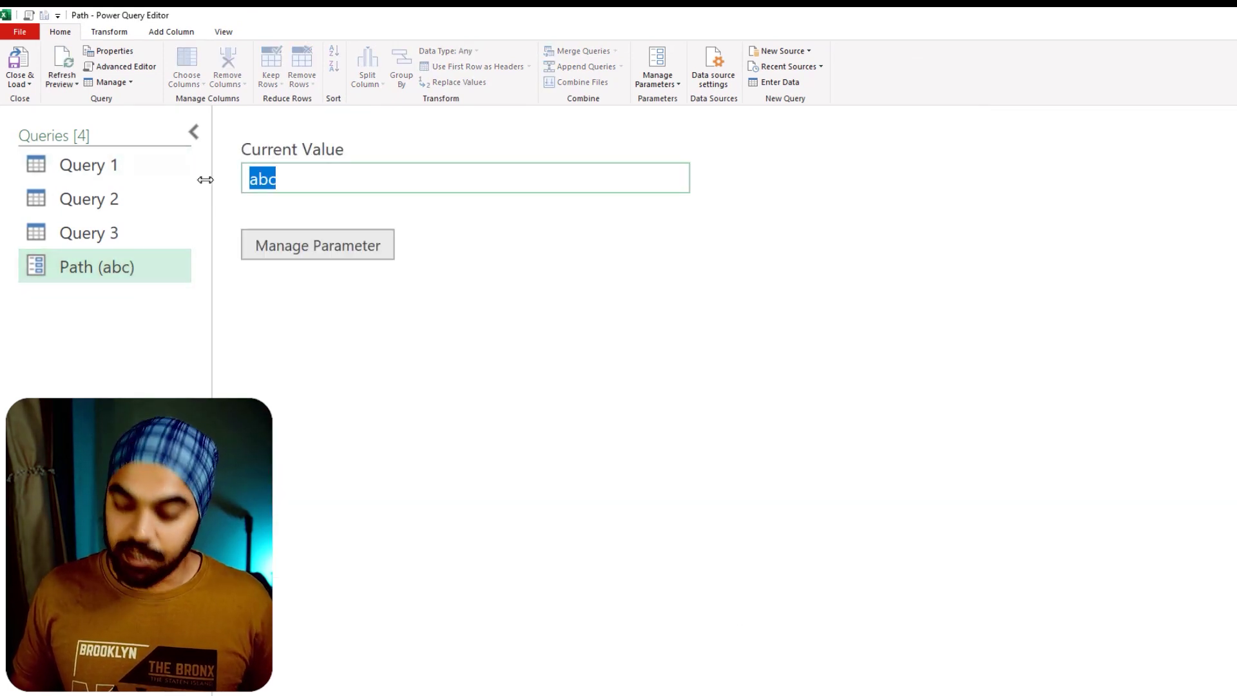
{"action": "key", "text": "ctrl+v"}
{"action": "key", "text": "Return"}
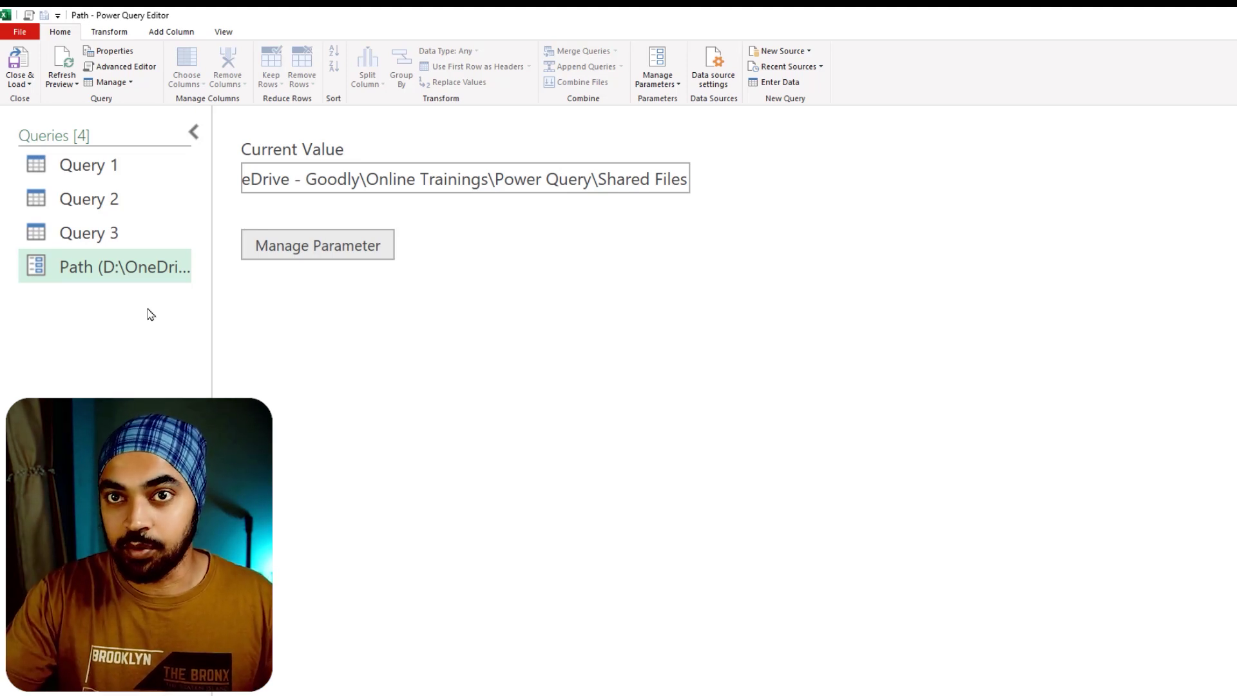
Add a new blank query from the Queries pane
{"action": "right_click", "coordinate": [97, 317]}
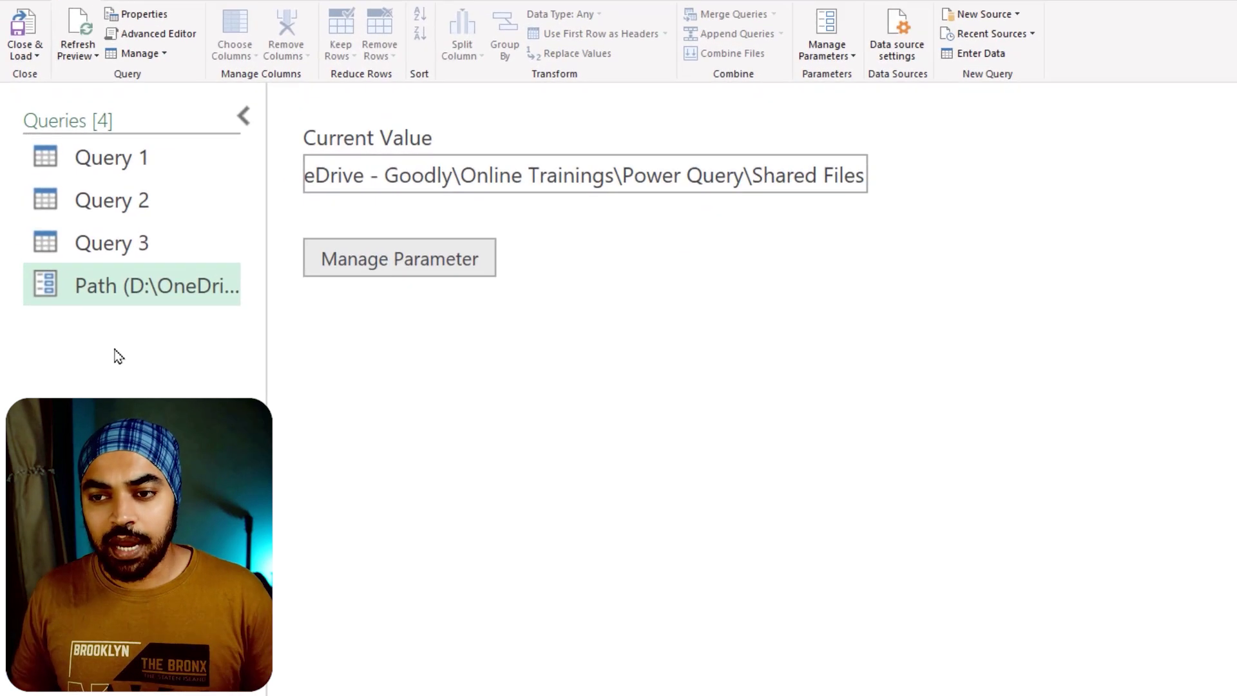
{"action": "mouse_move", "coordinate": [157, 258]}
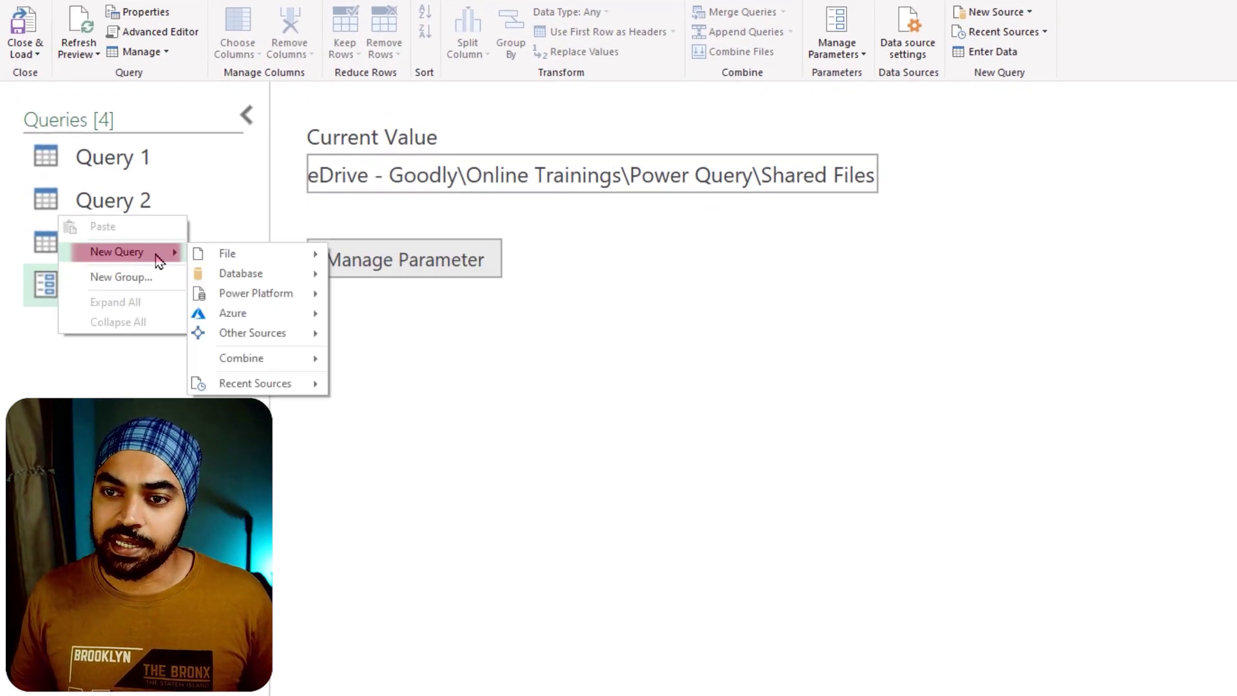
{"action": "mouse_move", "coordinate": [233, 338]}
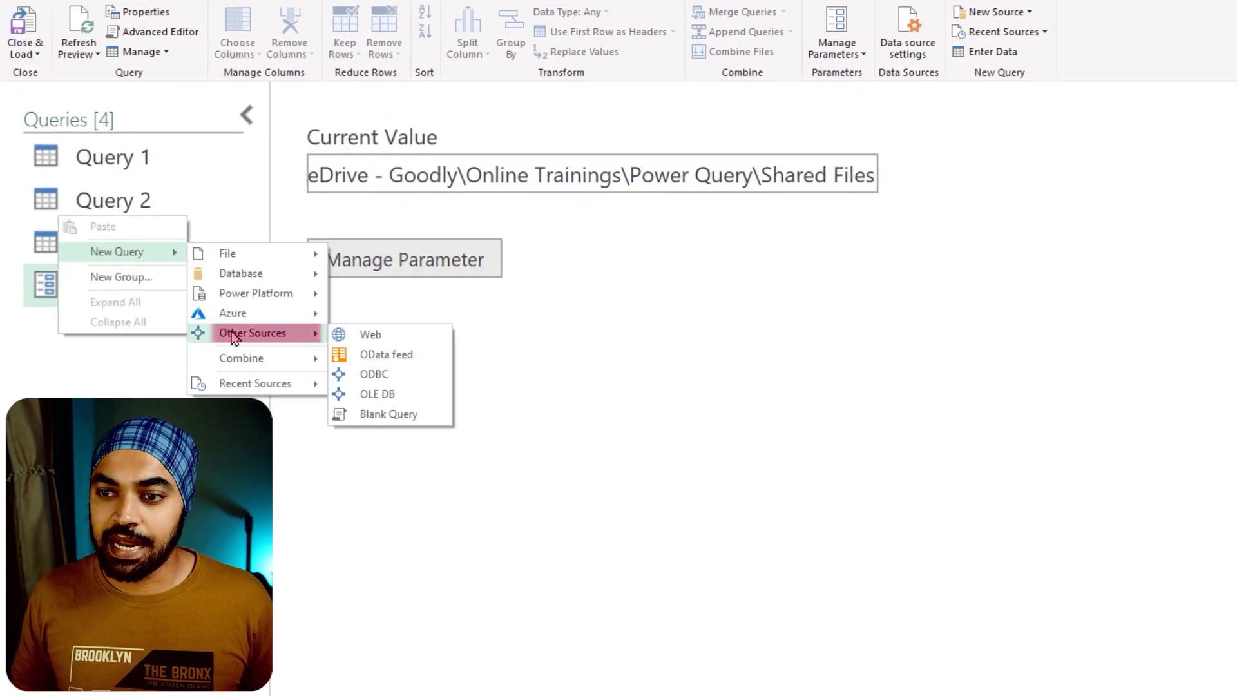
{"action": "left_click", "coordinate": [393, 413]}
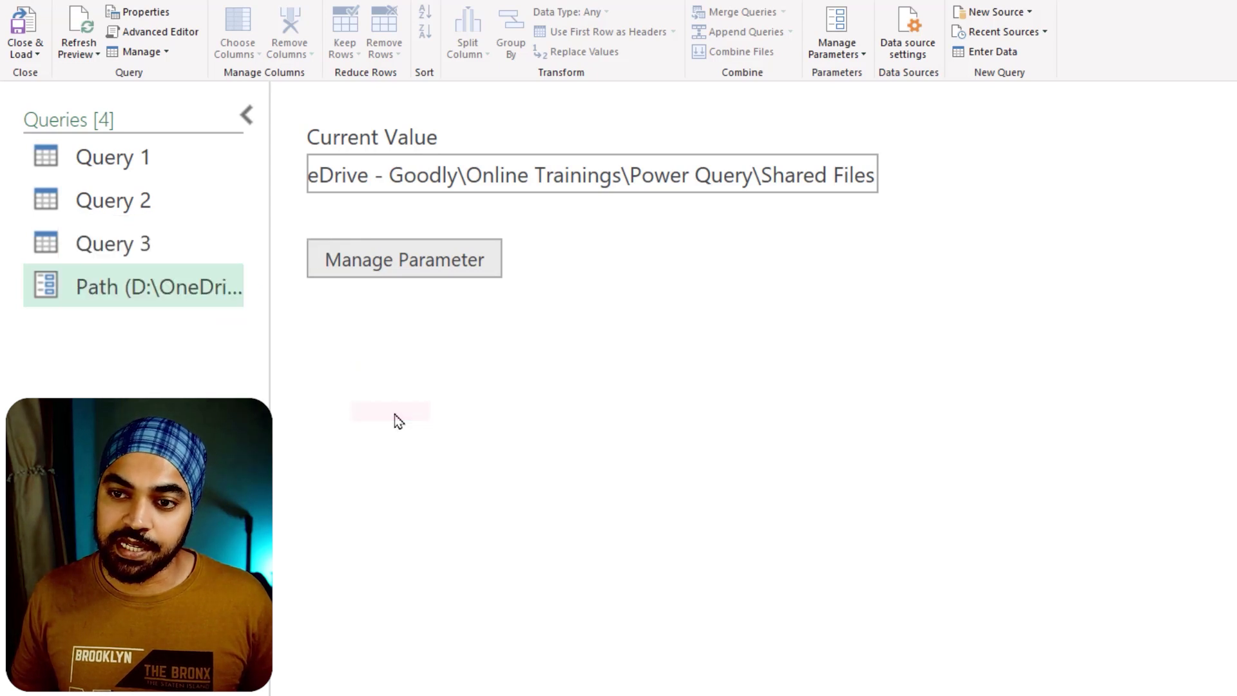
Set the blank query's formula to = Folder.Files(Path)
{"action": "left_click", "coordinate": [881, 161]}
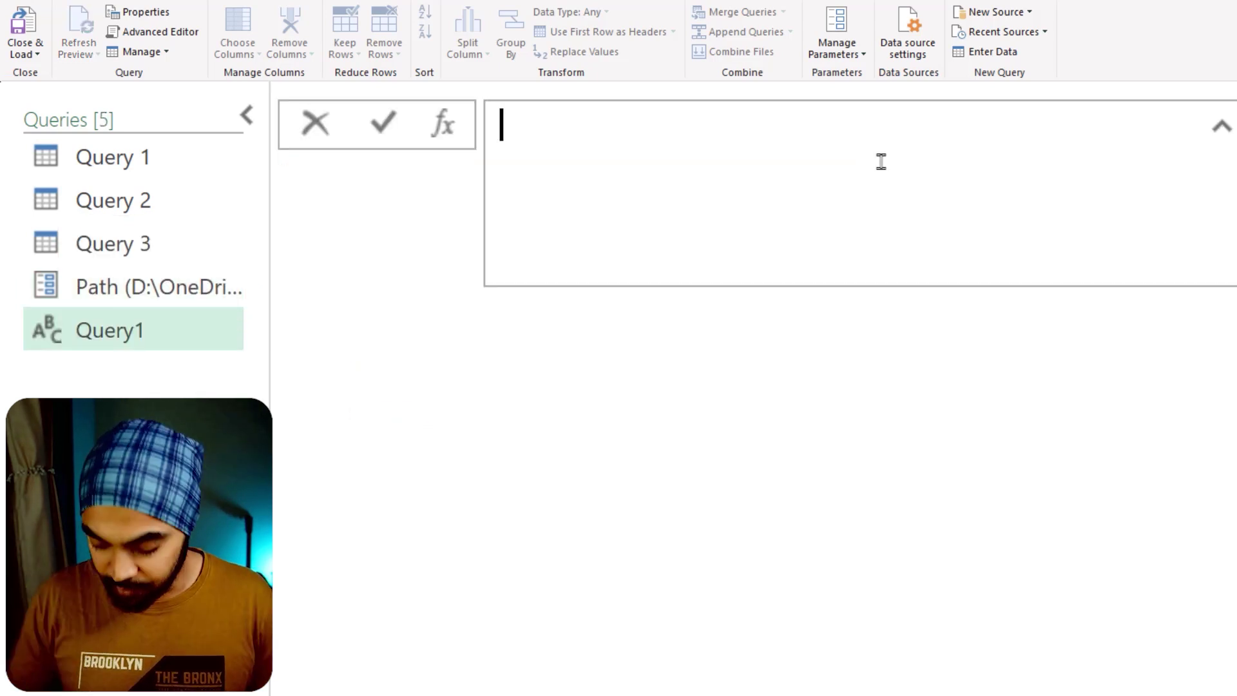
{"action": "type", "text": "=folde"}
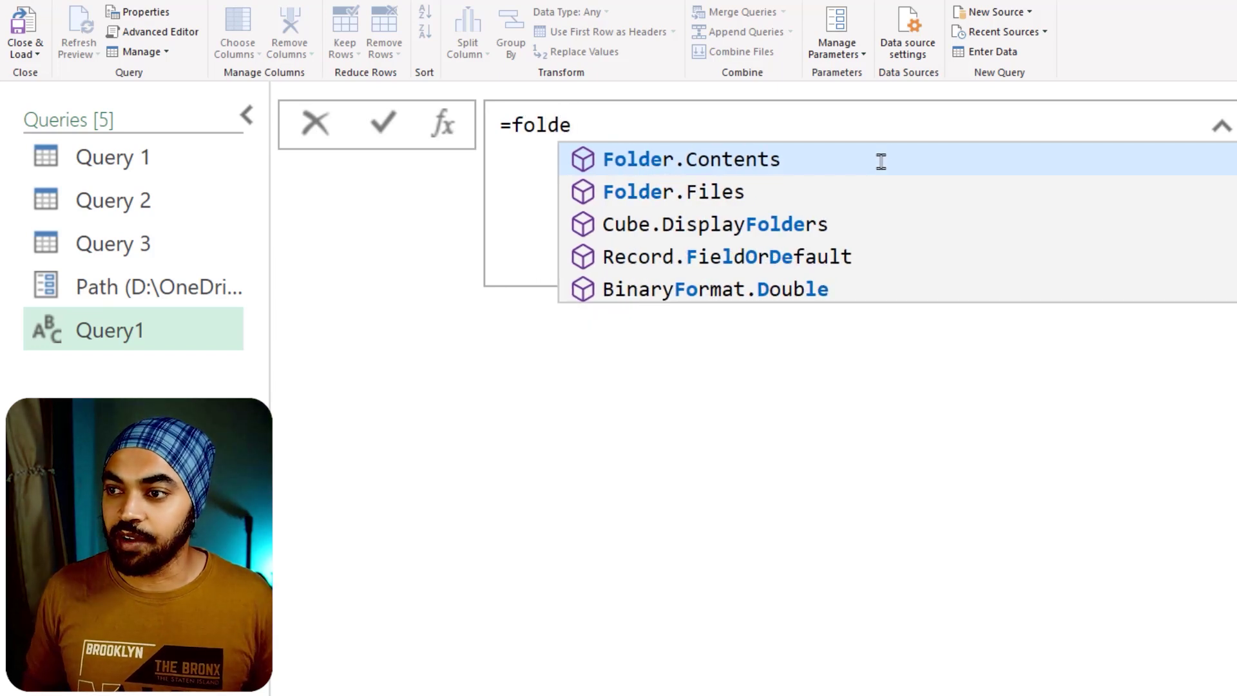
{"action": "key", "text": "Down"}
{"action": "key", "text": "Tab"}
{"action": "type", "text": "("}
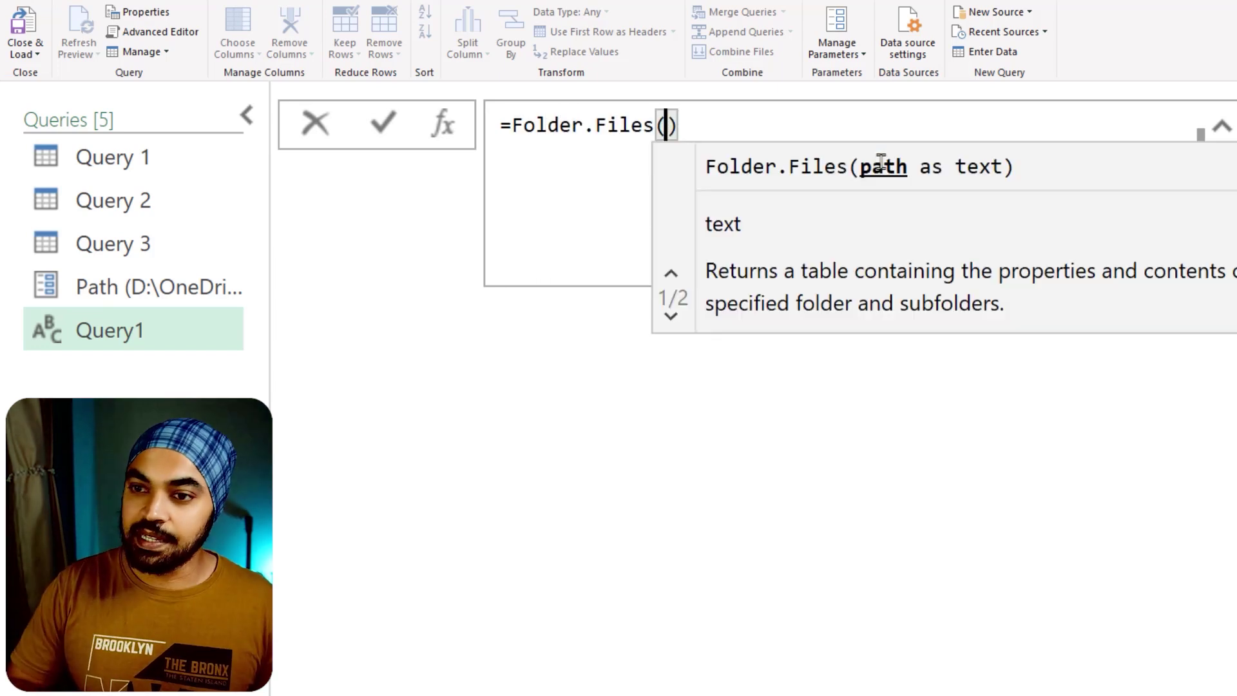
{"action": "type", "text": "path"}
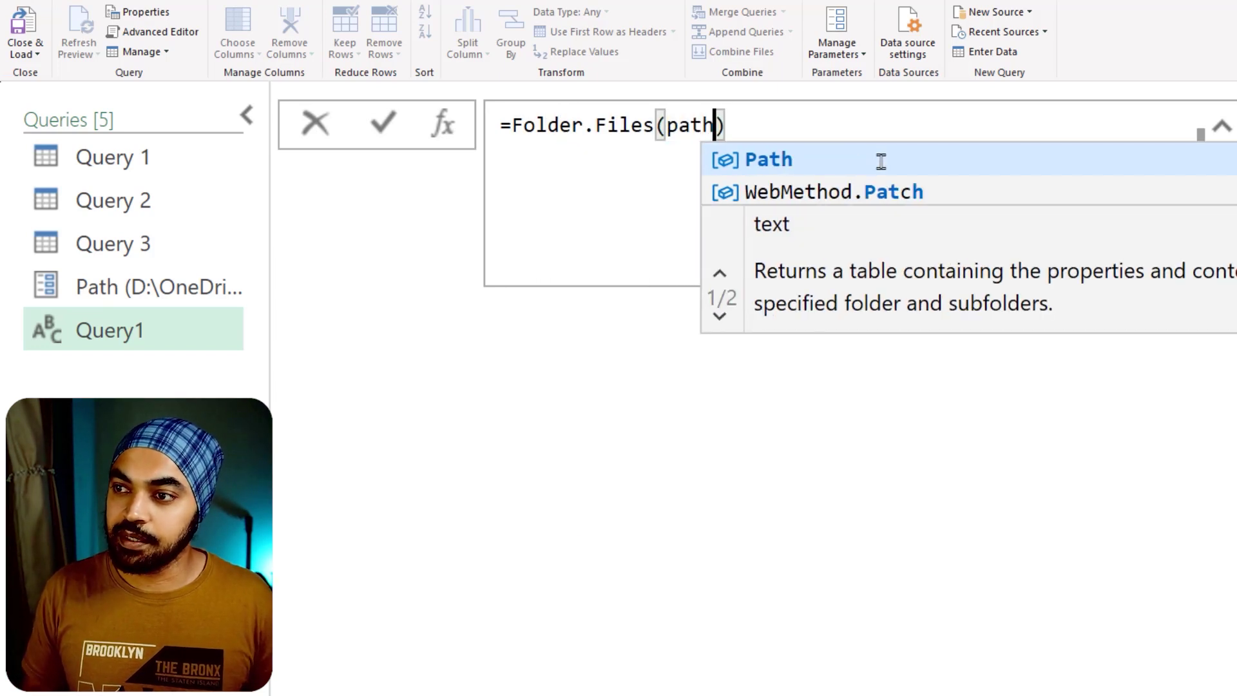
{"action": "key", "text": "Tab"}
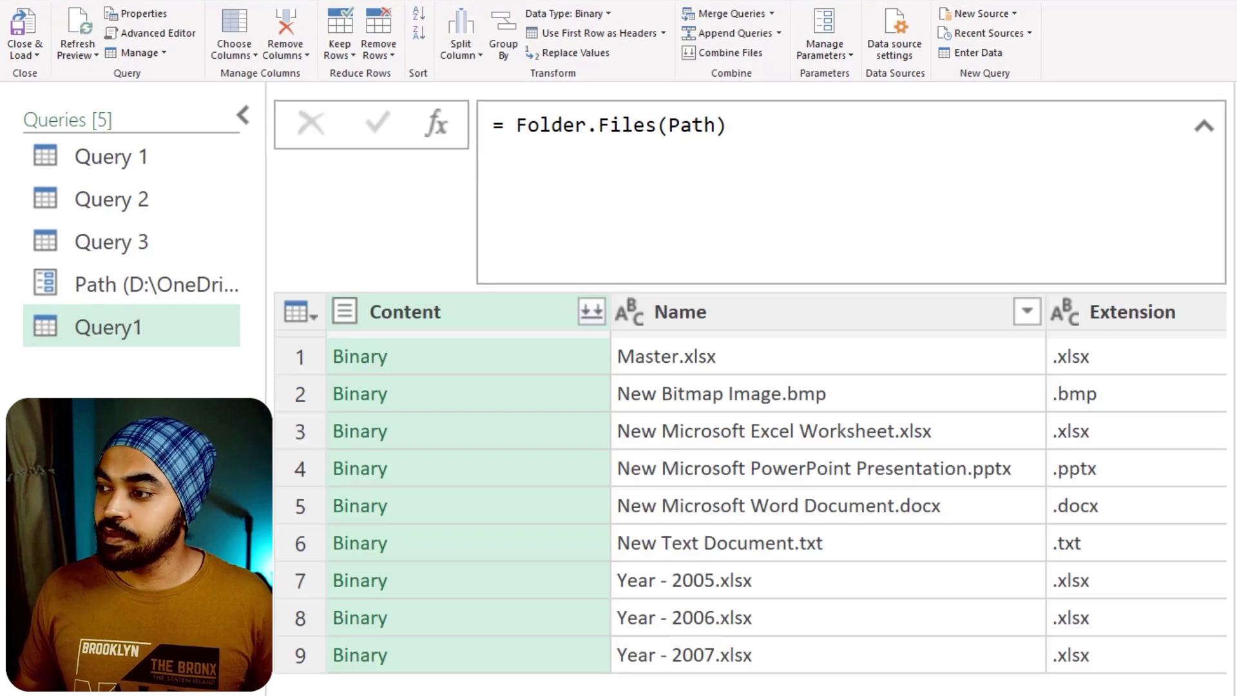
{"action": "left_click", "coordinate": [992, 239]}
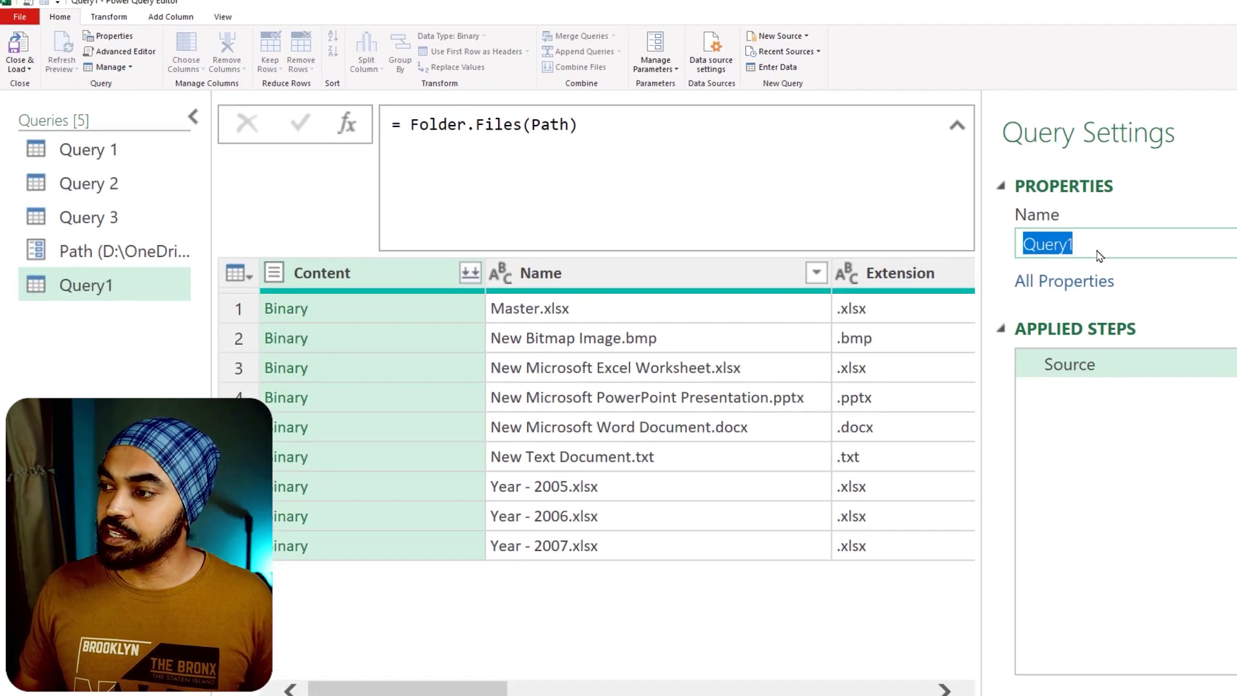
Name the Folder.Files(Path) query 'All Data'
{"action": "type", "text": "All D"}
{"action": "key", "text": "Return"}
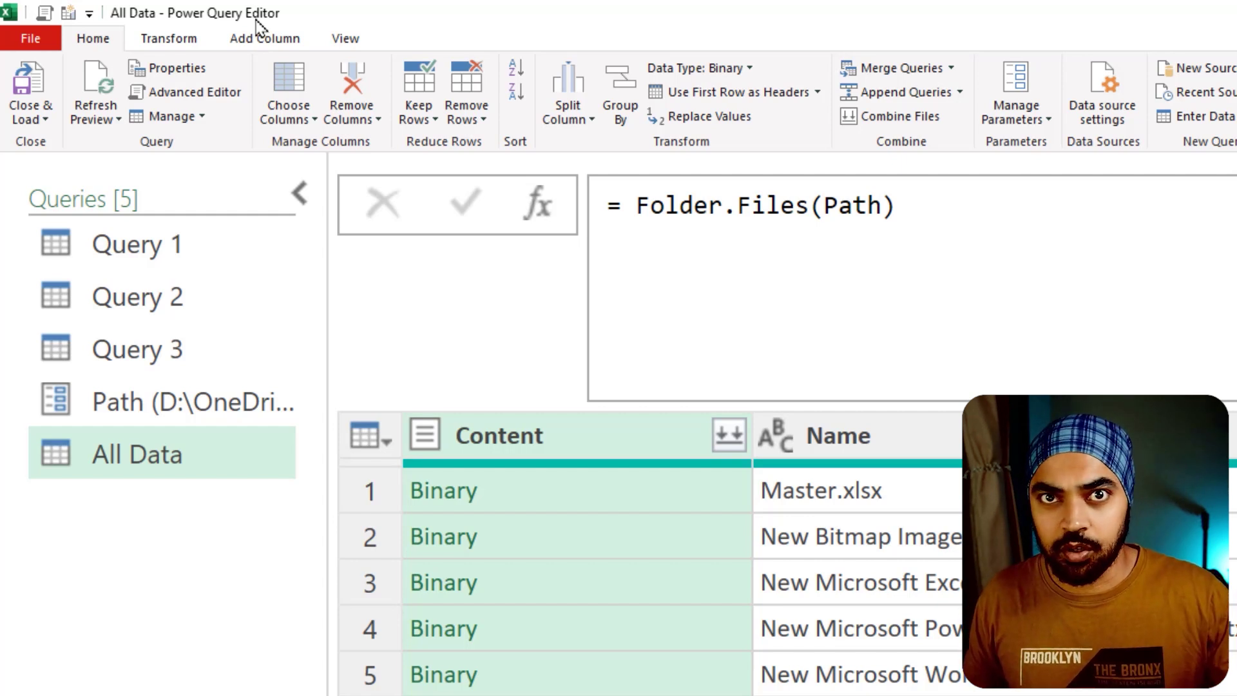
Add Advanced Editor and Custom Column to the Quick Access Toolbar
{"action": "left_click", "coordinate": [351, 41]}
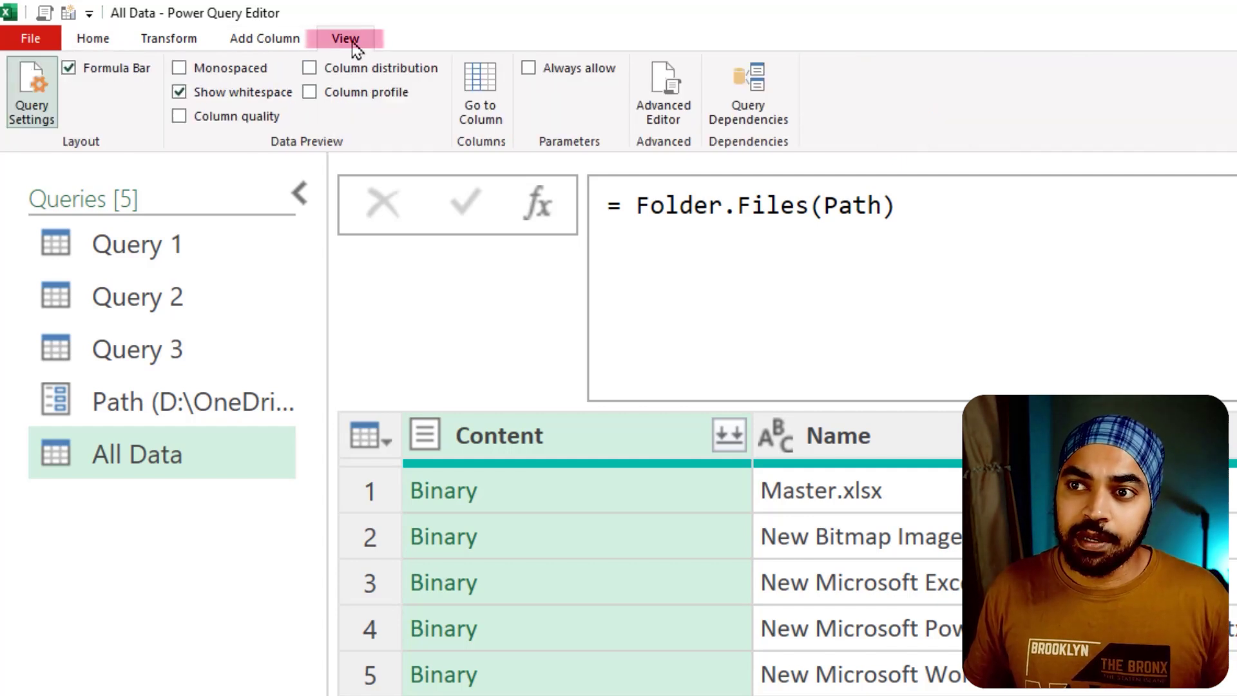
{"action": "right_click", "coordinate": [664, 103]}
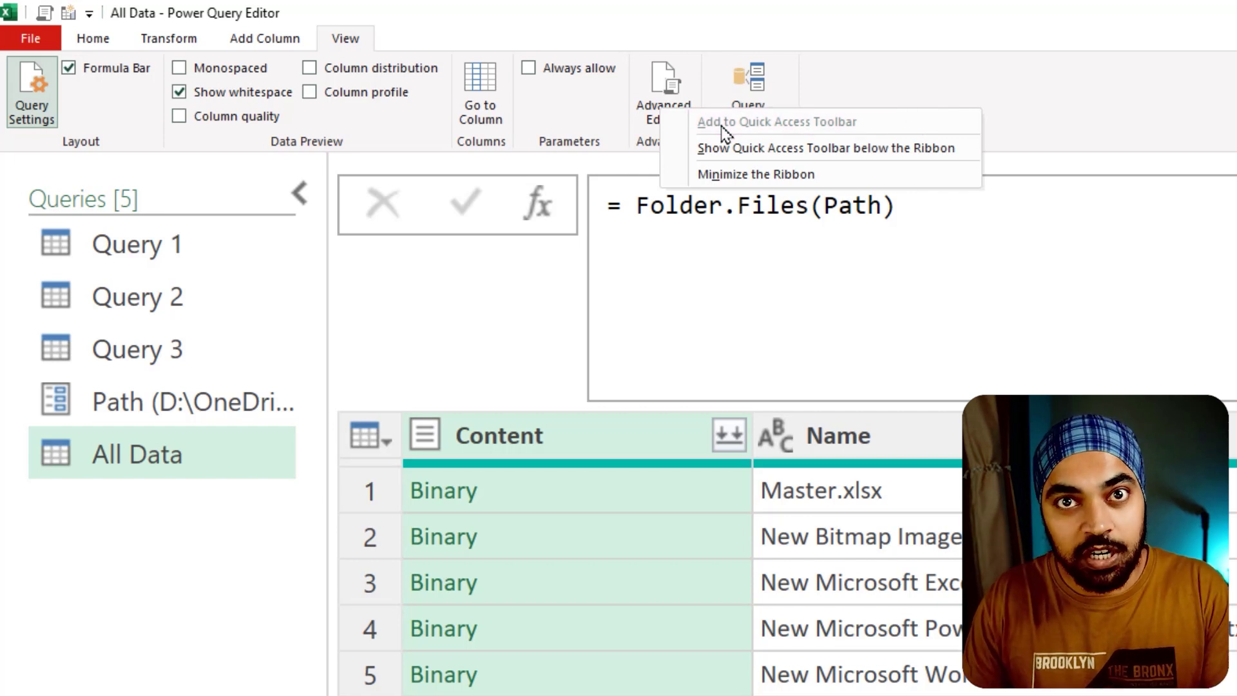
{"action": "left_click", "coordinate": [251, 43]}
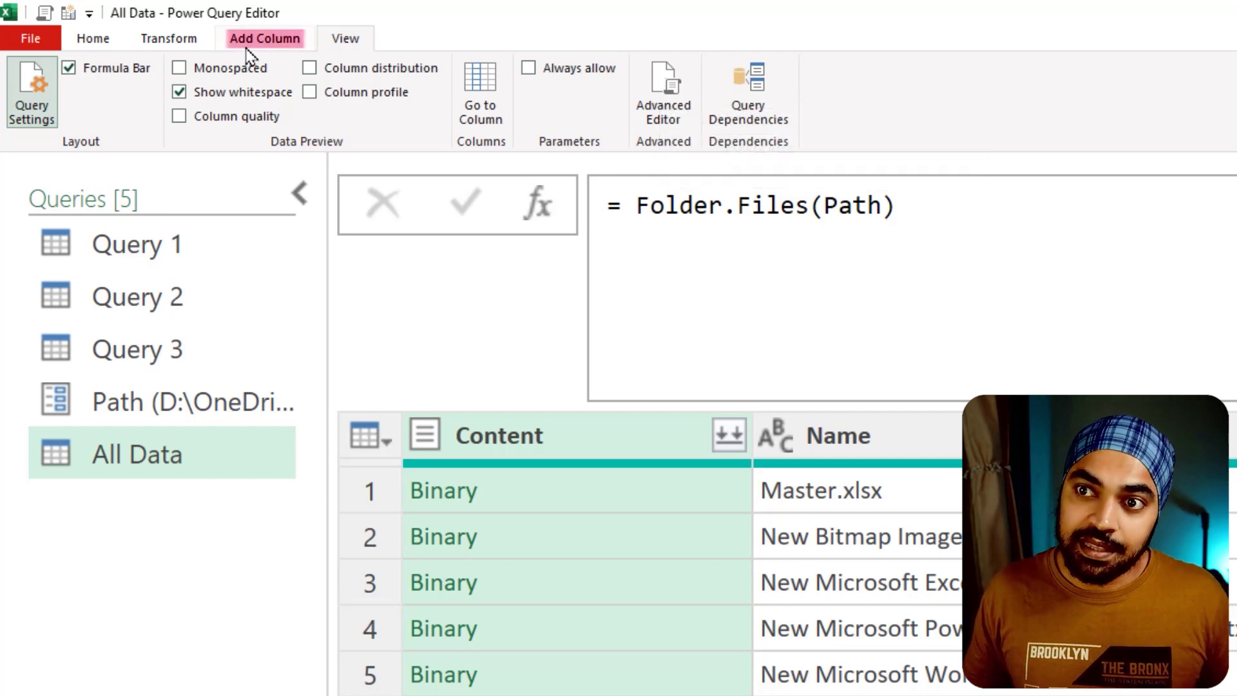
{"action": "left_click", "coordinate": [252, 44]}
{"action": "right_click", "coordinate": [114, 97]}
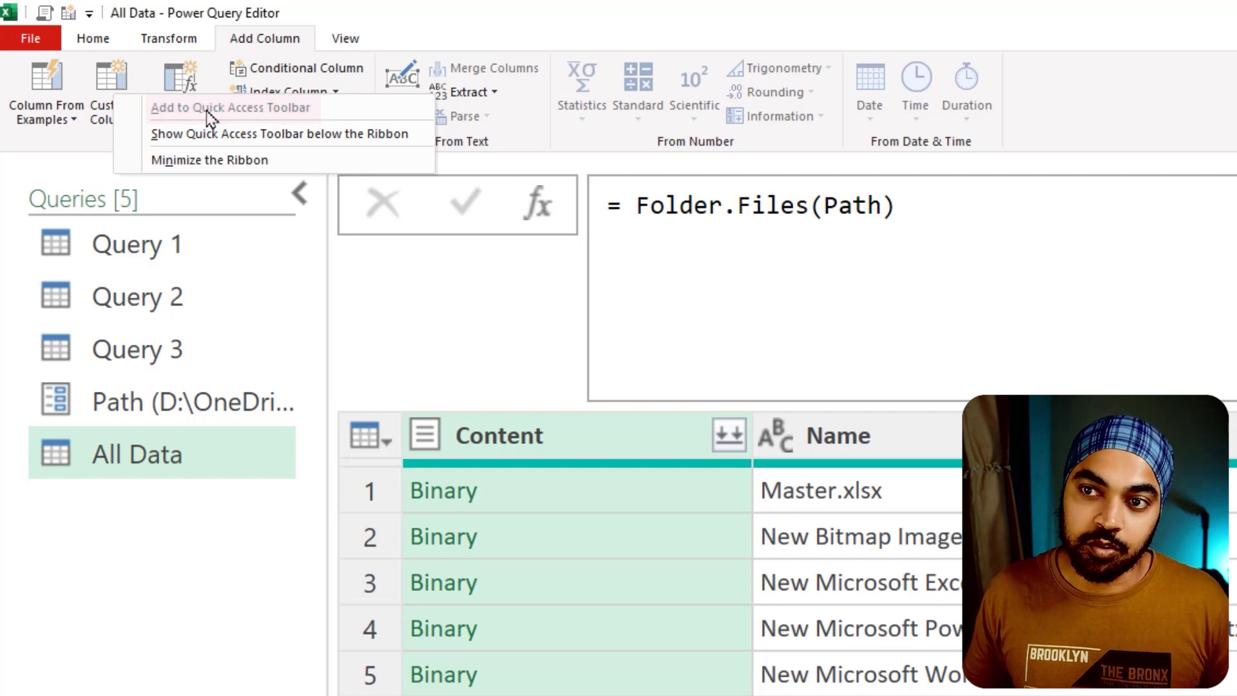
{"action": "key", "text": "Escape"}
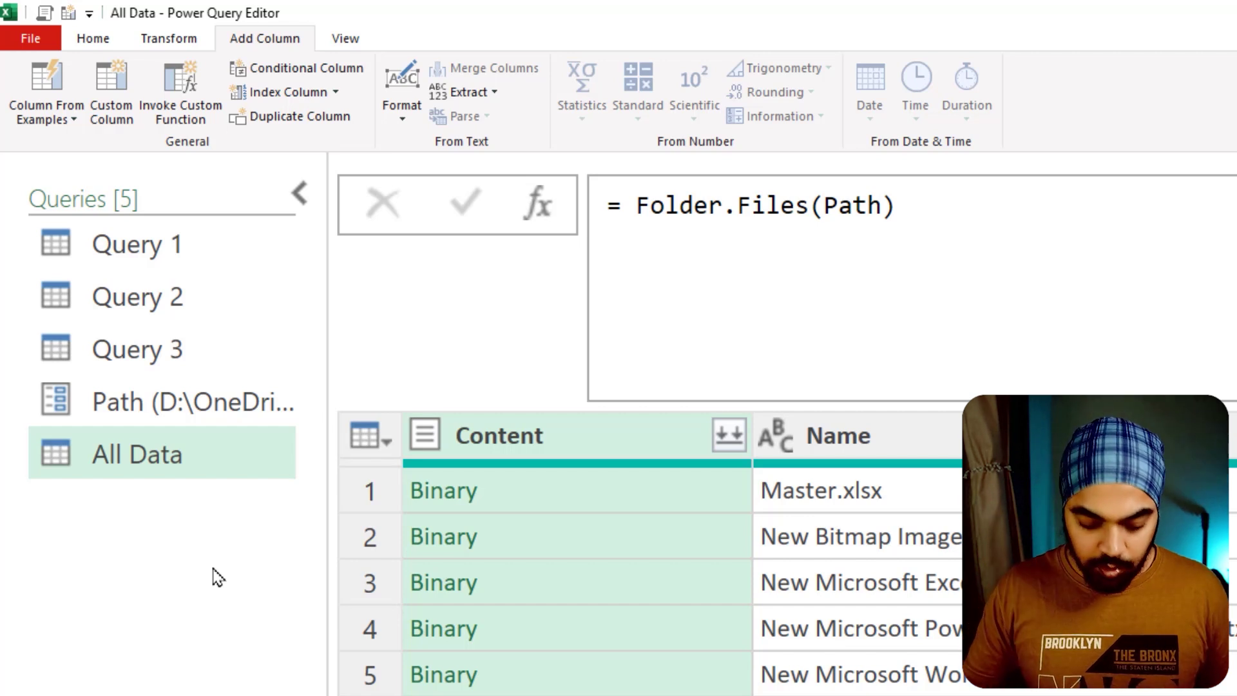
Test the keyboard shortcuts by opening and closing the Advanced Editor and Custom Column dialogs
{"action": "key", "text": "alt"}
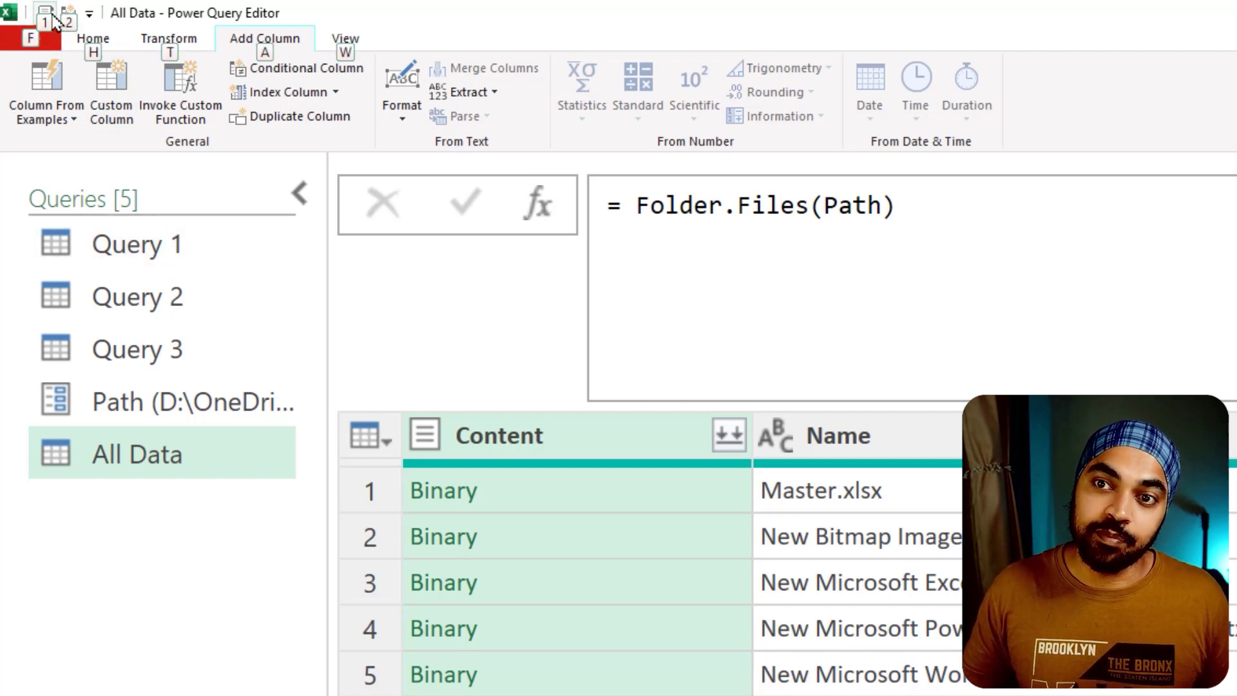
{"action": "key", "text": "2"}
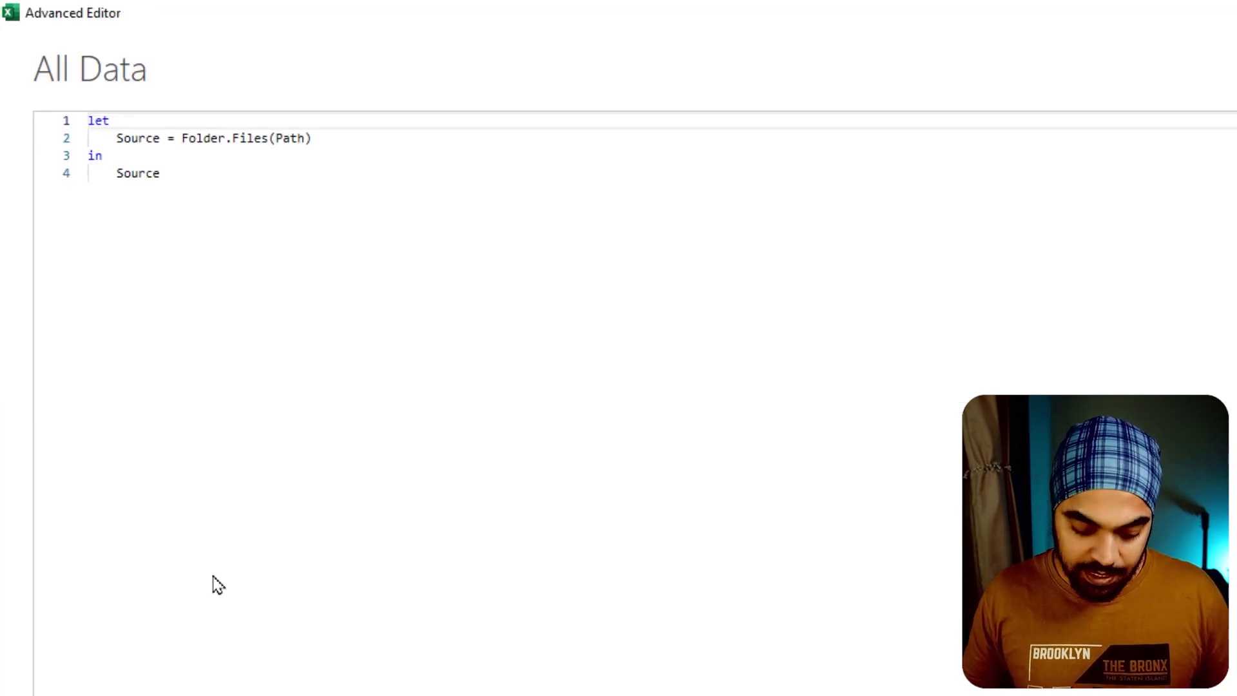
{"action": "key", "text": "Escape"}
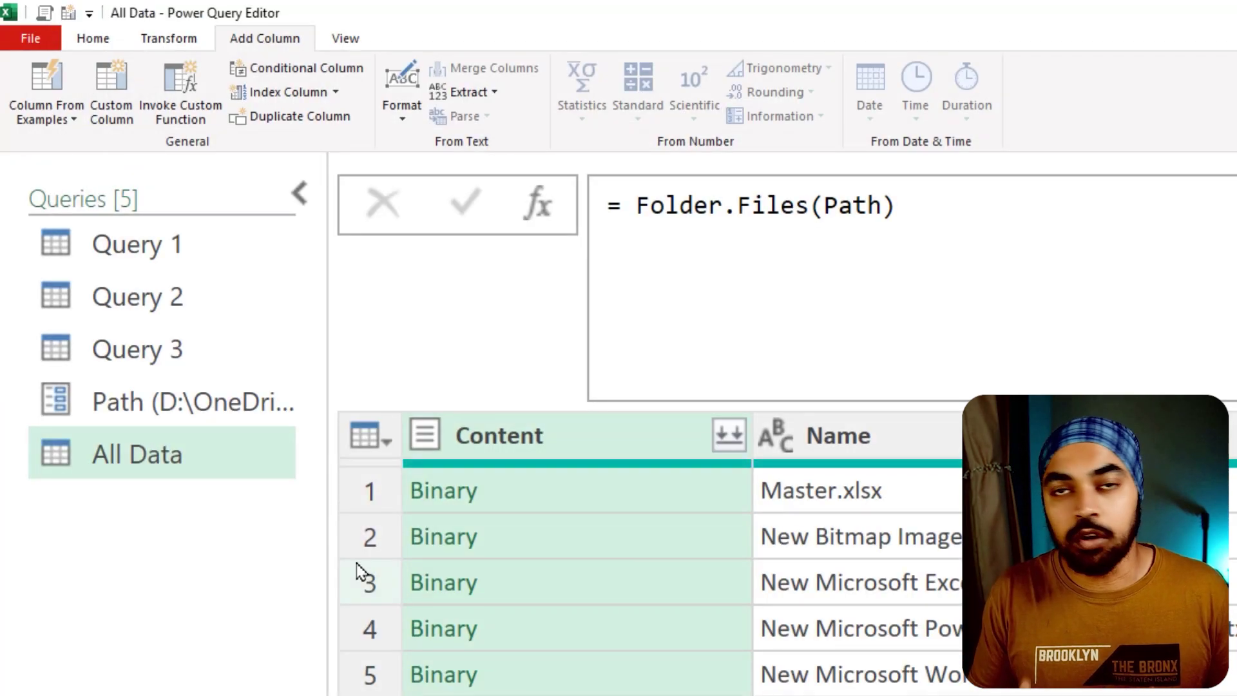
{"action": "key", "text": "alt+a"}
{"action": "key", "text": "c"}
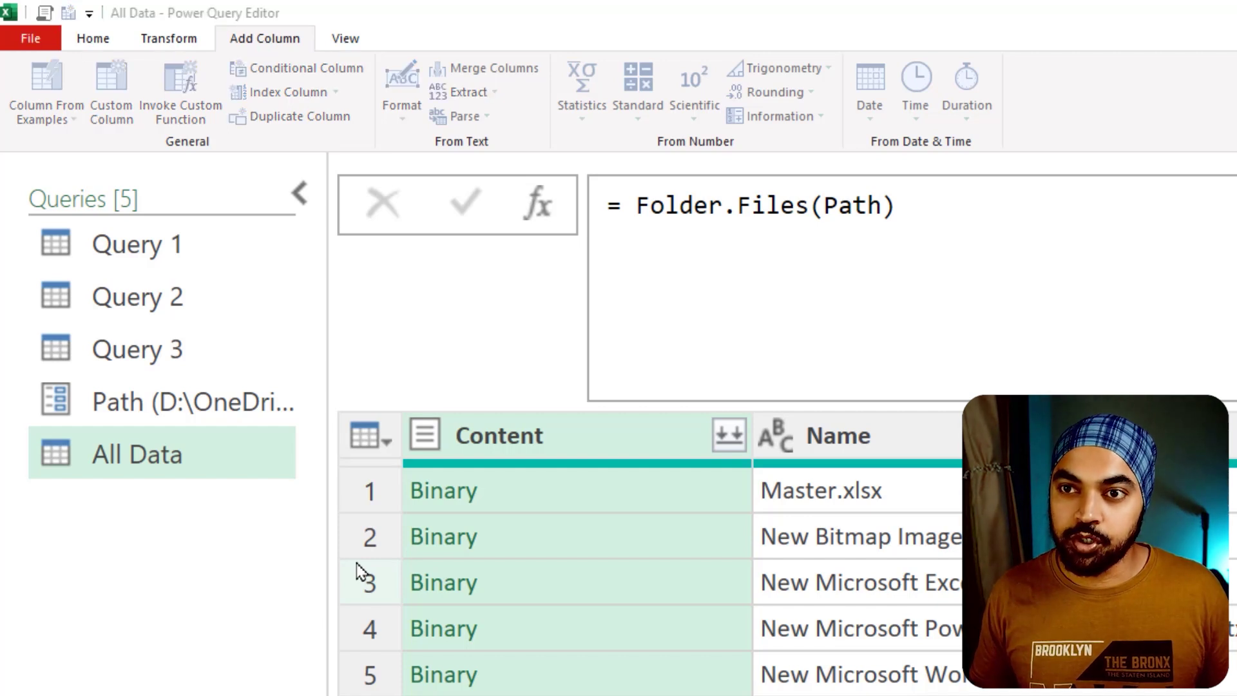
{"action": "left_click_drag", "start_coordinate": [848, 373], "coordinate": [704, 409]}
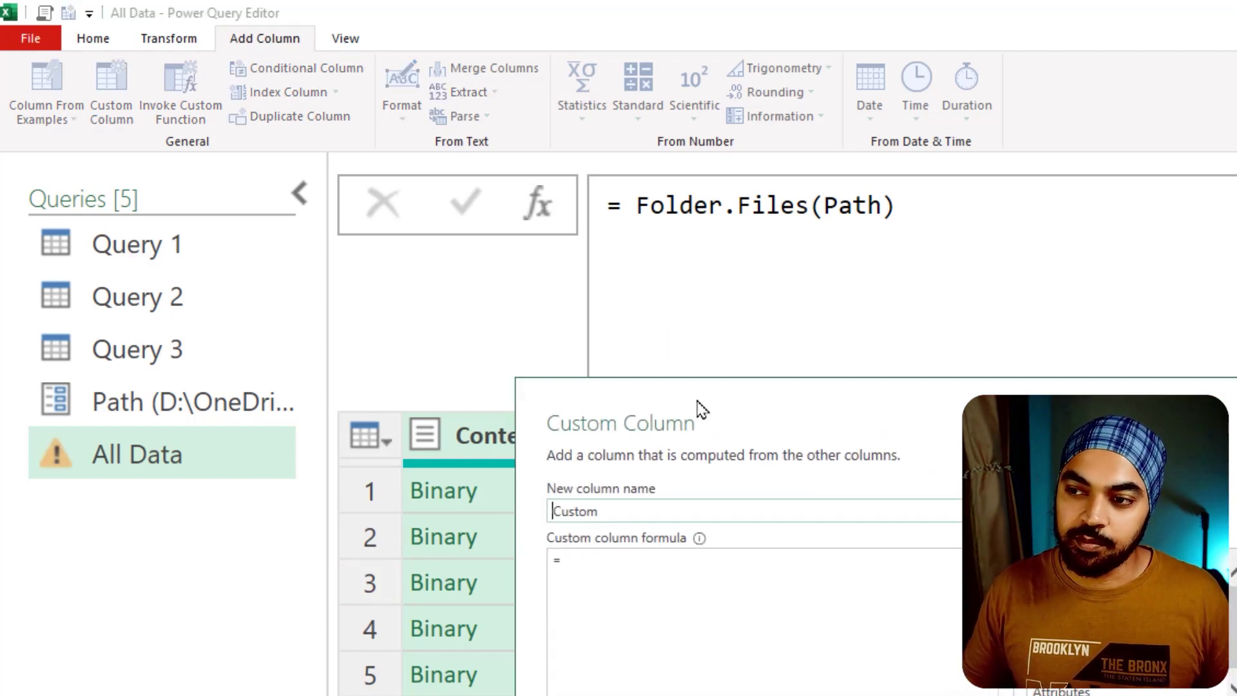
{"action": "key", "text": "Escape"}
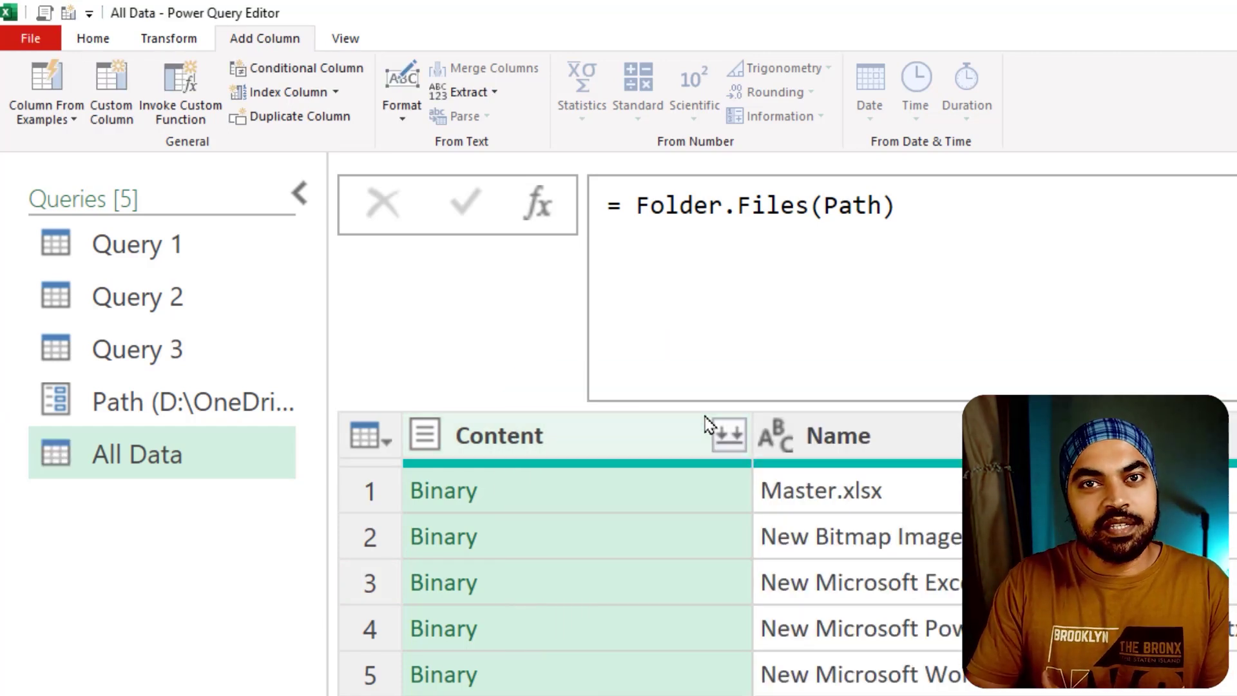